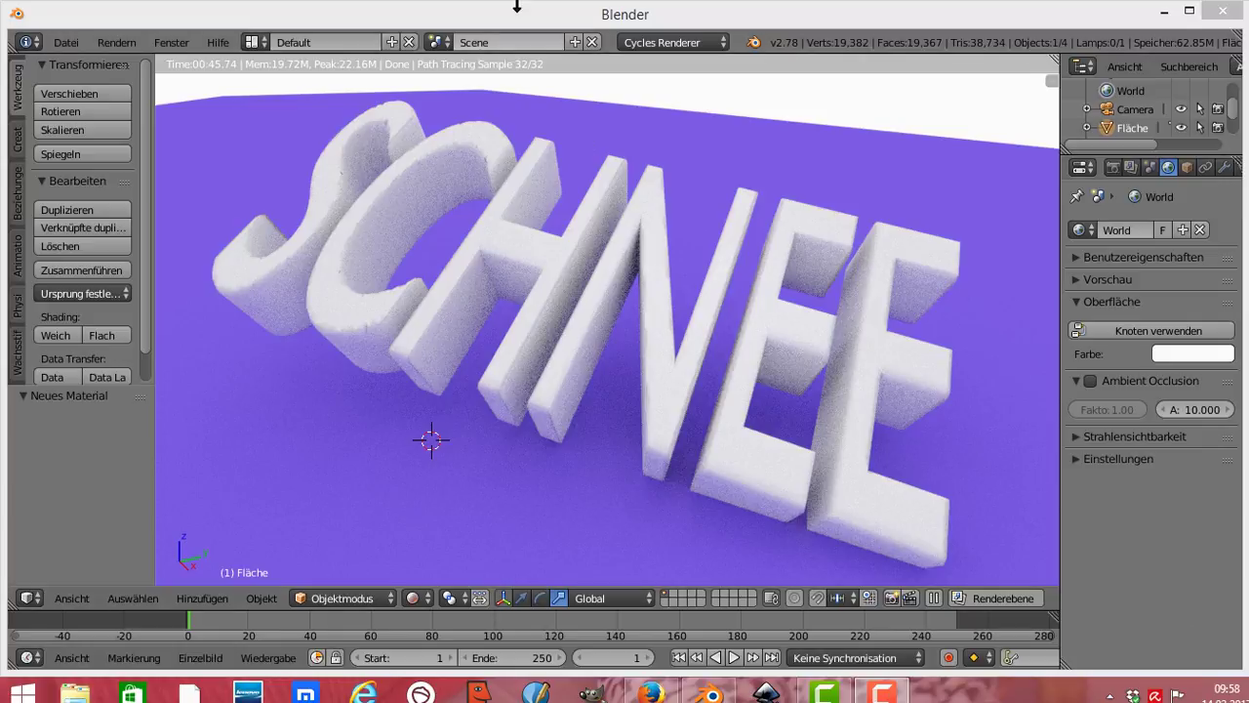
Open the Datei menu over the Cycles-rendered SCHNEE scene
left_click(64, 42)
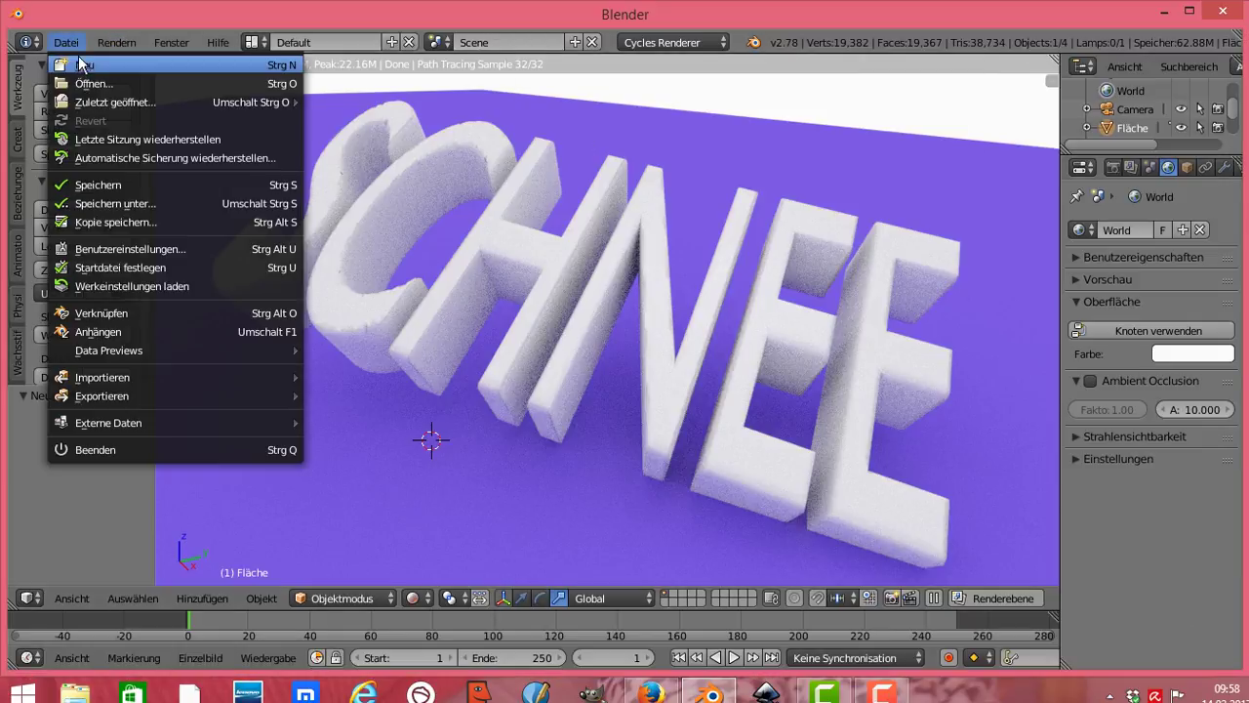
Reload the default start-up file via Datei > Neu and delete its default cube
left_click(85, 65)
left_click(106, 77)
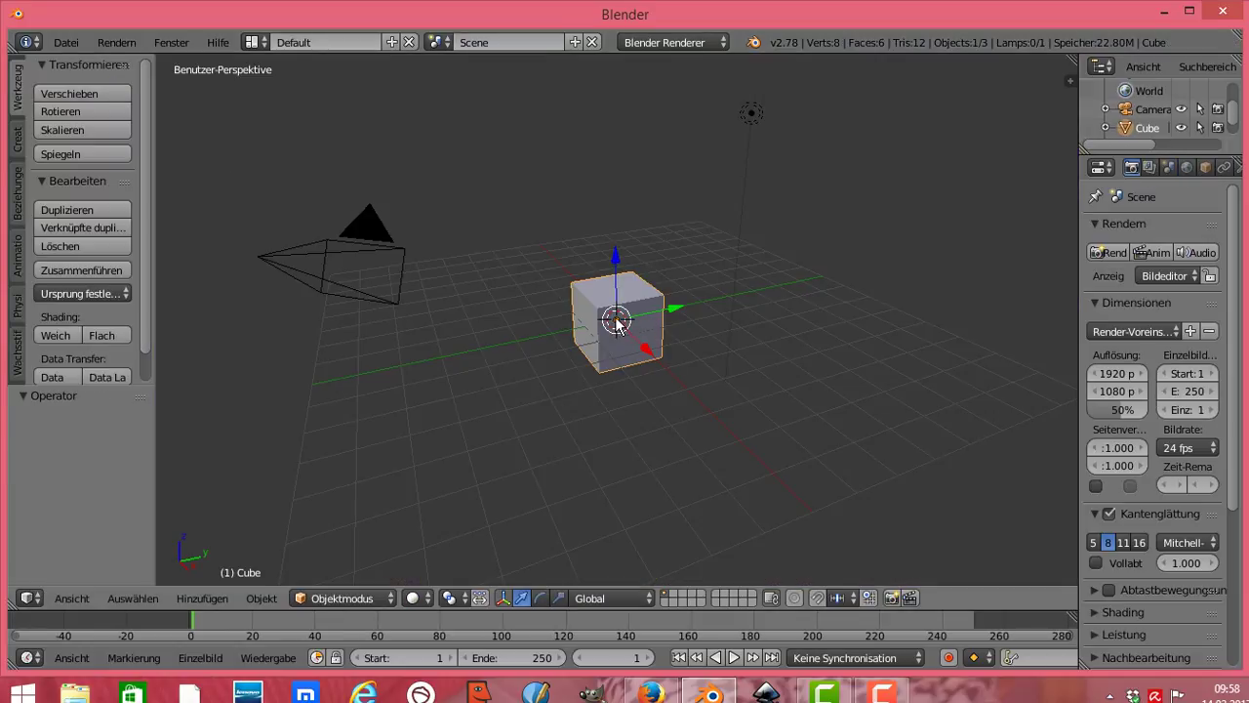
key("x")
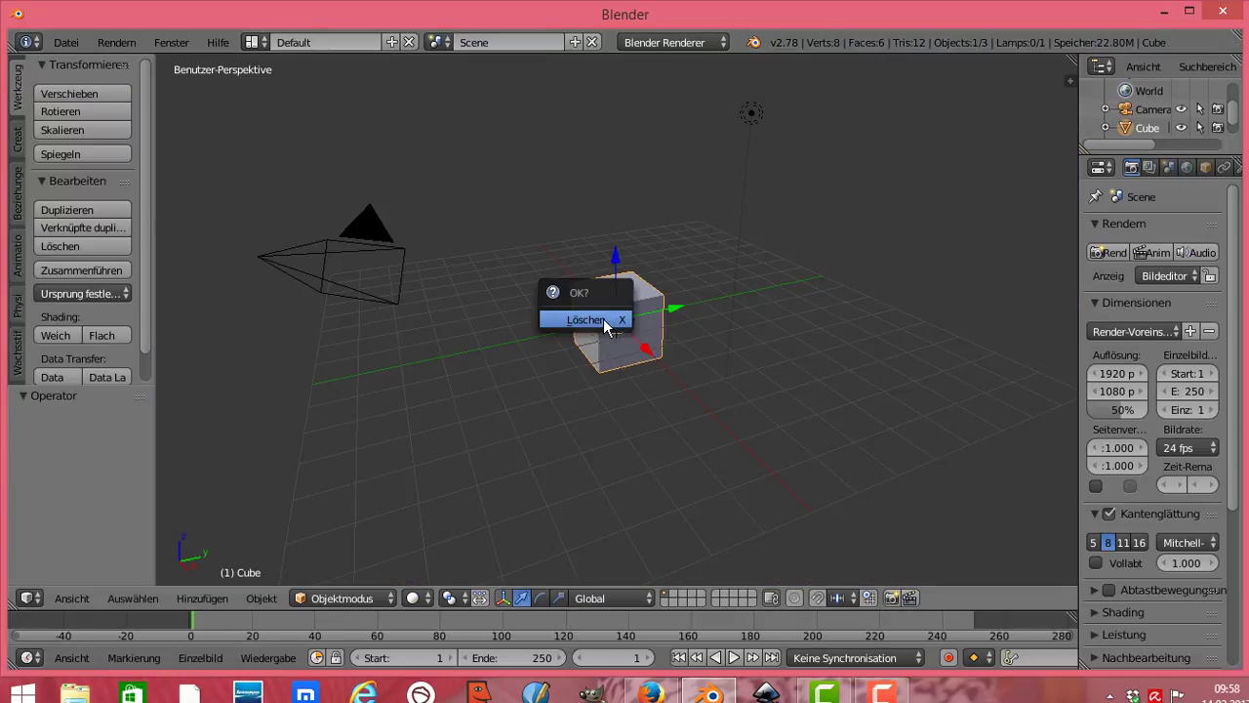
left_click(607, 322)
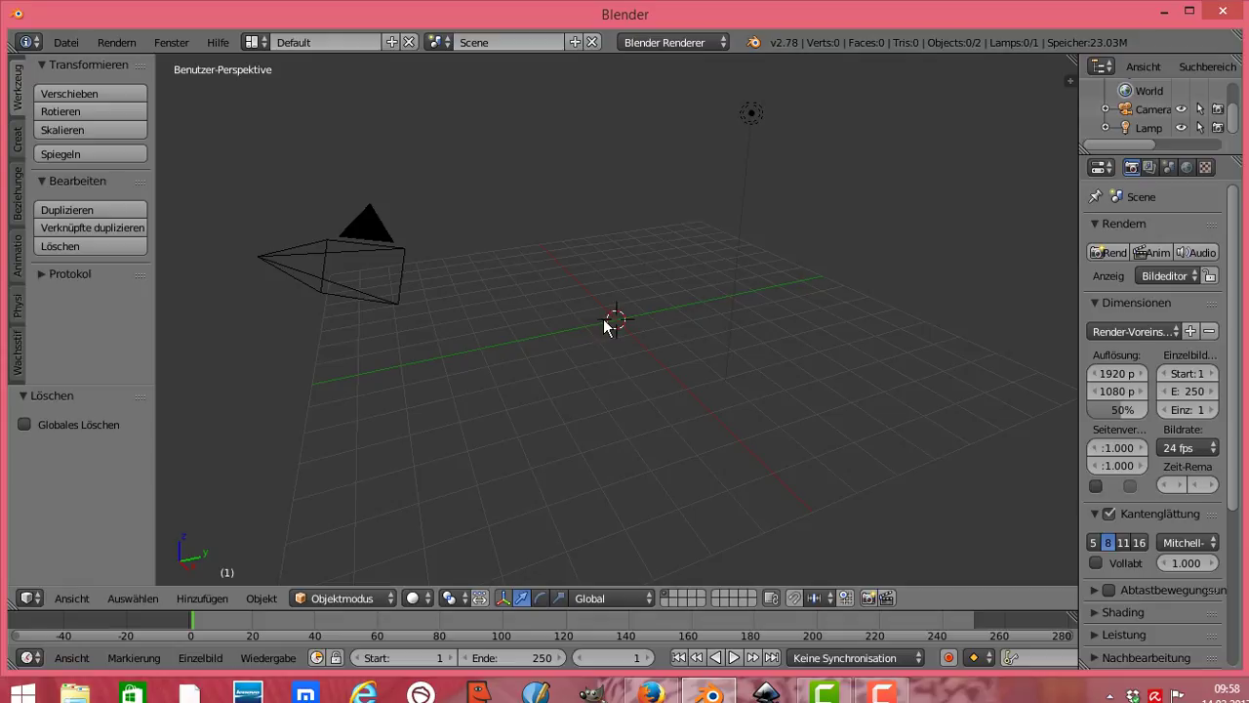
Add a text object and switch it into Edit Mode
left_click(198, 597)
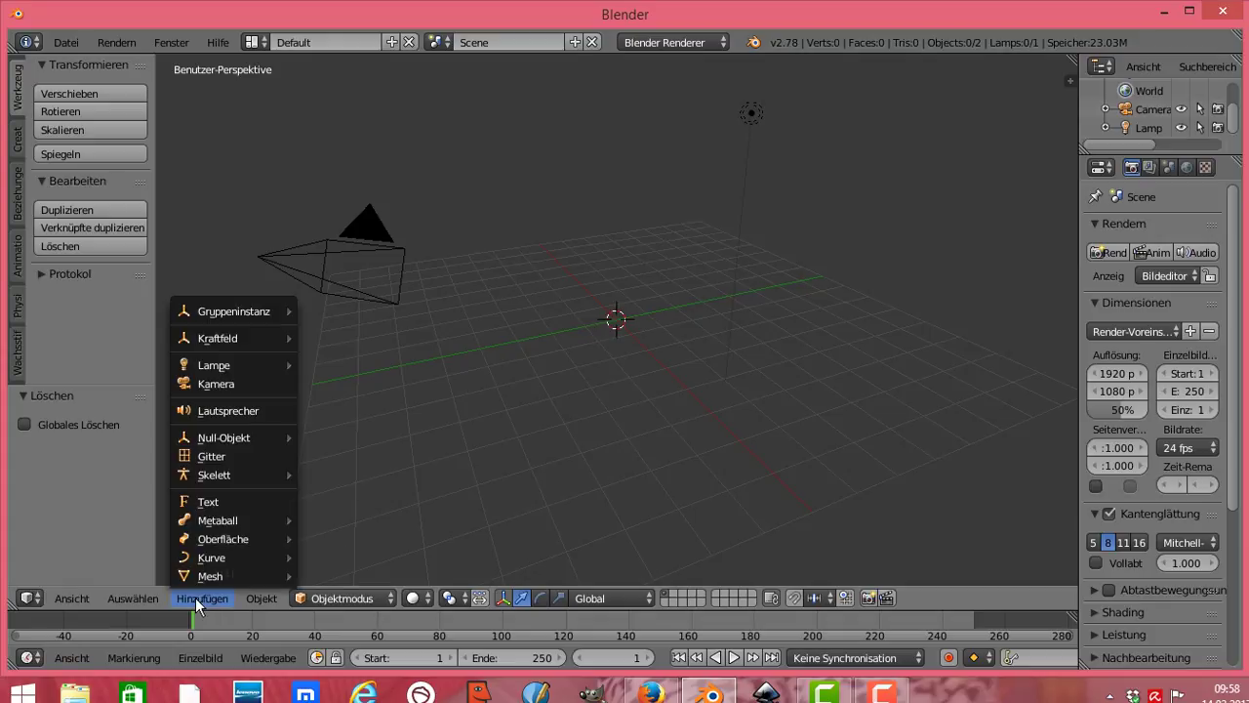
left_click(226, 502)
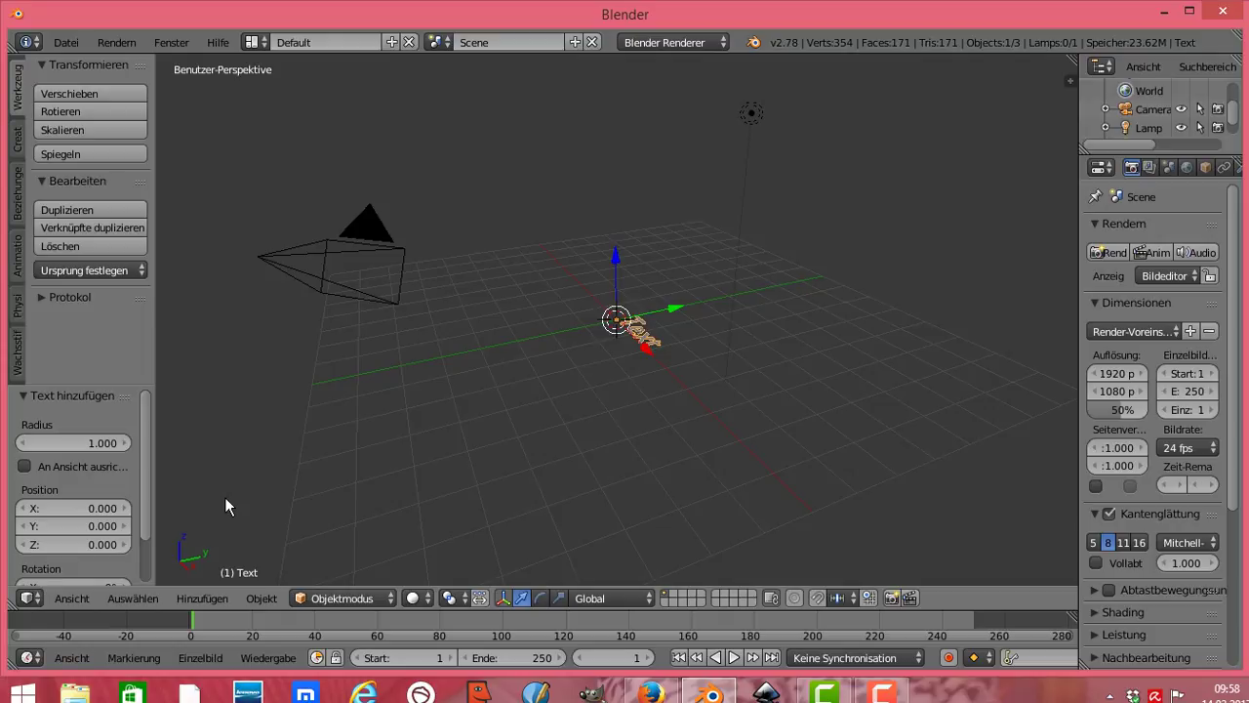
left_click(347, 598)
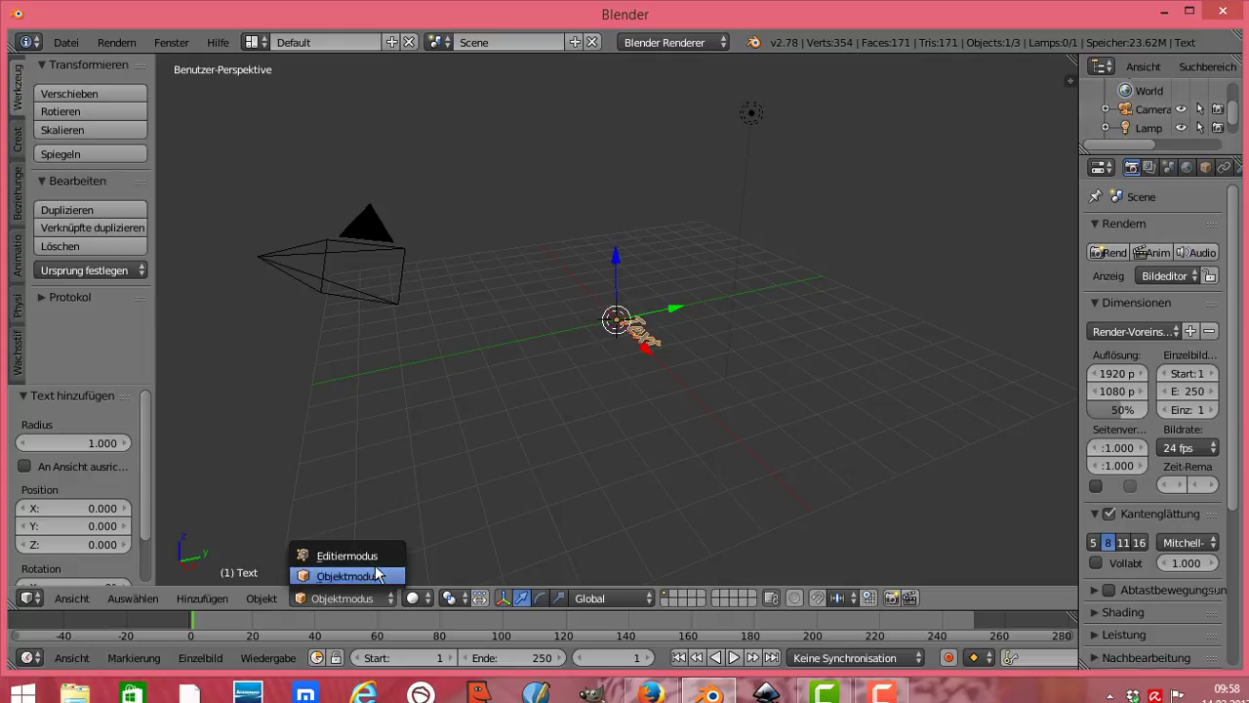
left_click(371, 552)
Replace the placeholder text with 'SAND' followed by line breaks
key("BackSpace")
key("BackSpace")
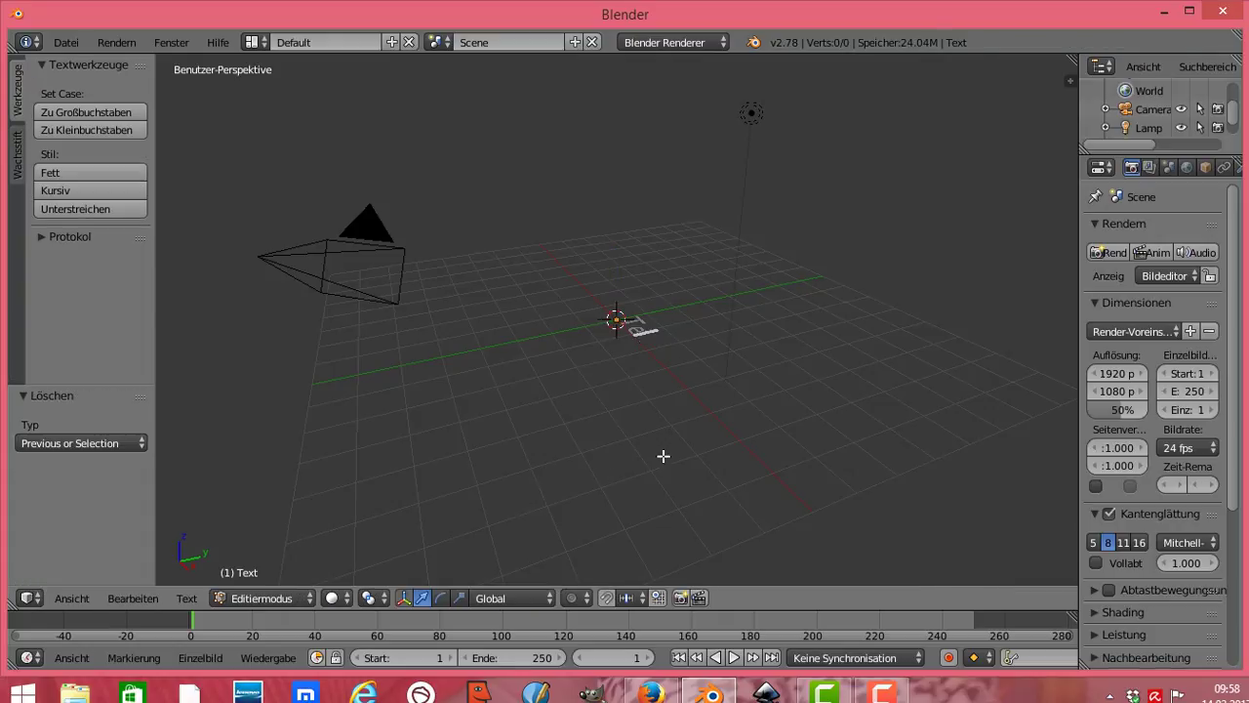
key("BackSpace")
key("BackSpace")
type("SA")
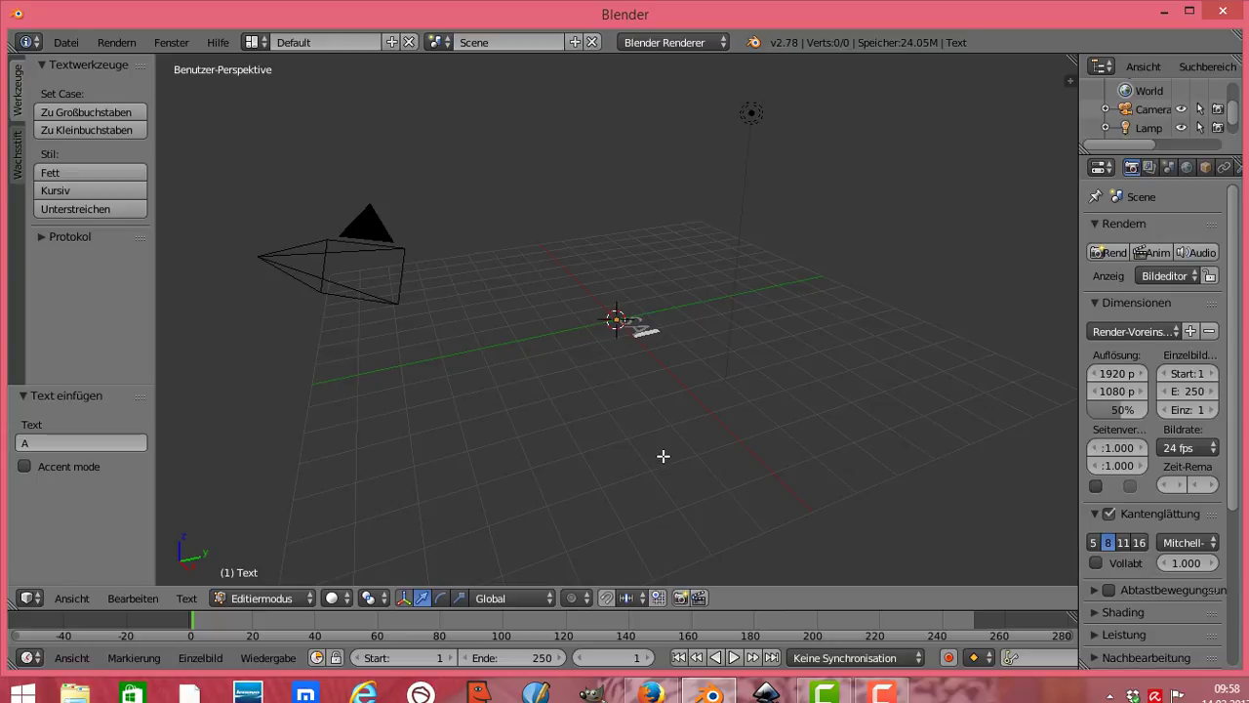
type("ND")
key("Return")
key("Return")
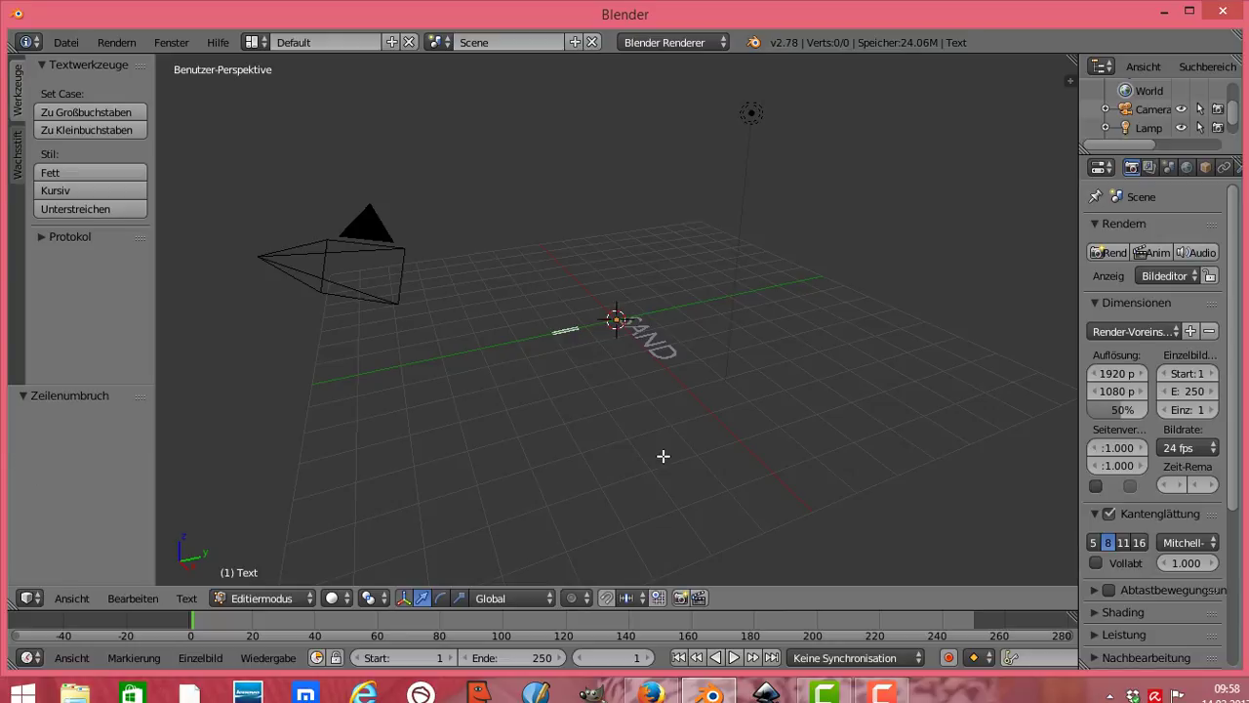
key("Return")
key("Return")
key("Return")
key("Return")
Widen the Properties editor and set the text's extrude to 0.100 in the Font tab
left_click_drag(1078, 185, 1037, 195)
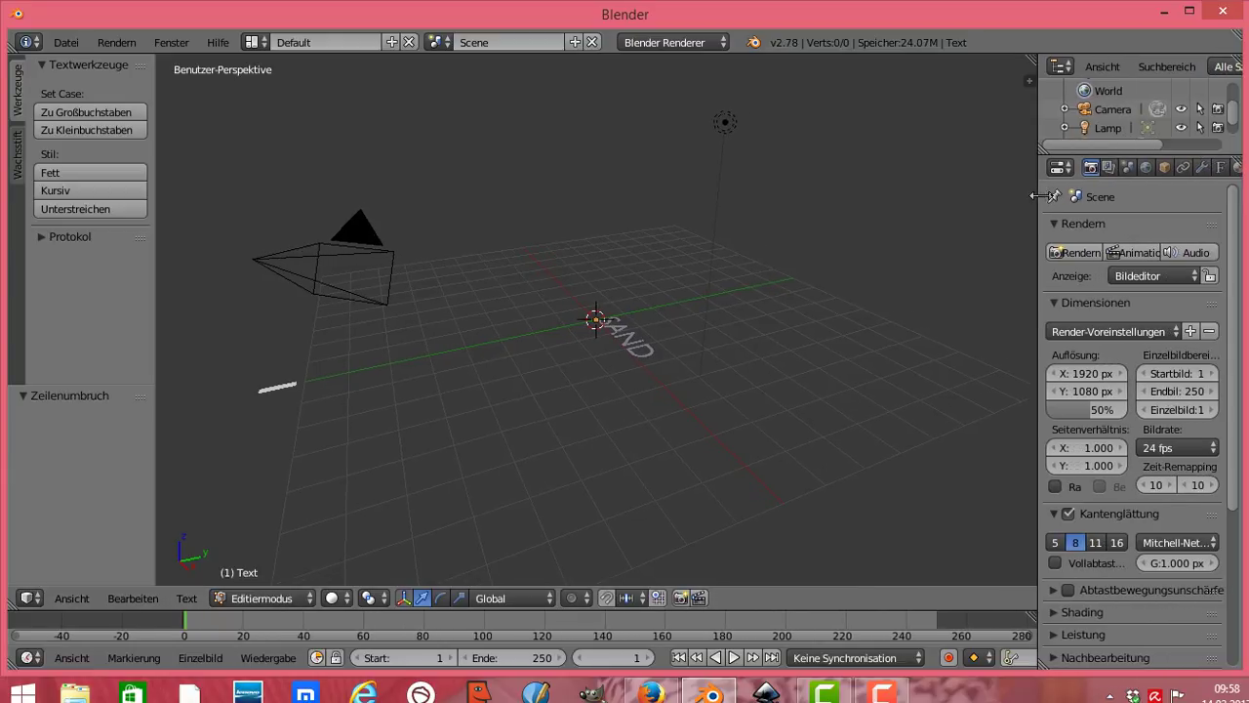
left_click(1220, 166)
left_click_drag(1231, 350, 1239, 427)
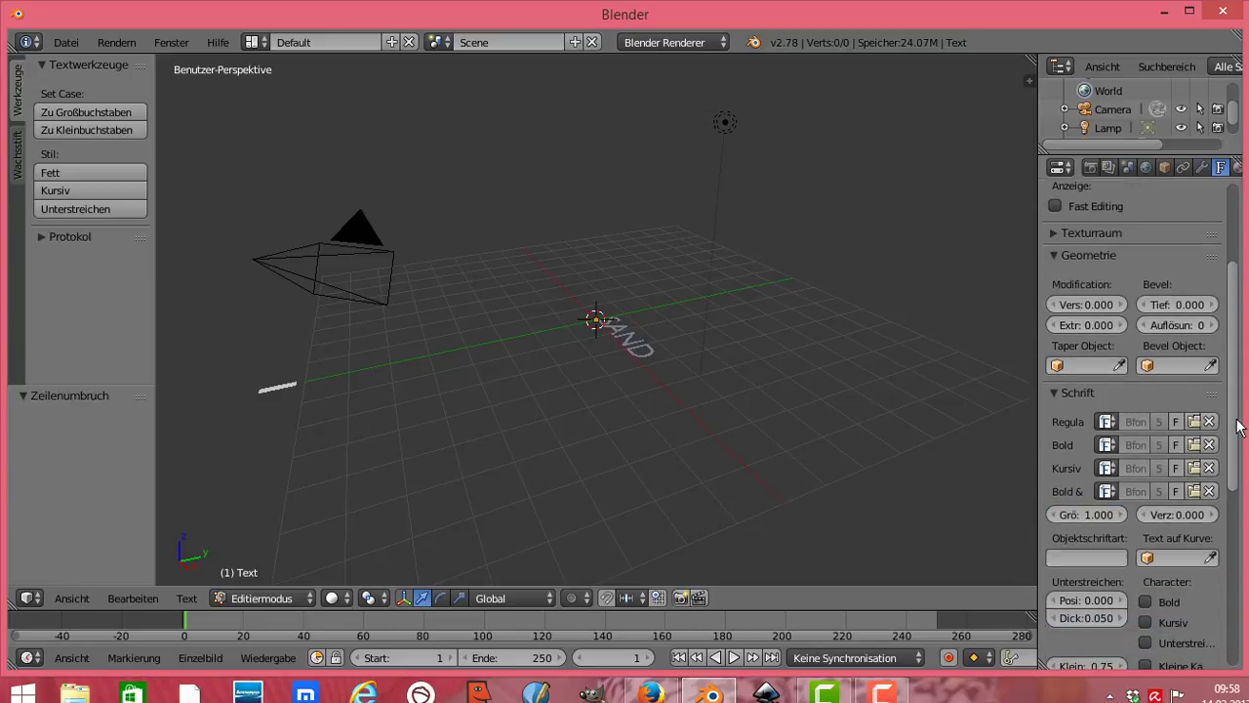
left_click(1111, 327)
key("BackSpace")
type("1")
key("Return")
Give the text a bevel depth of 0.030 and bevel resolution 23
left_click(1159, 303)
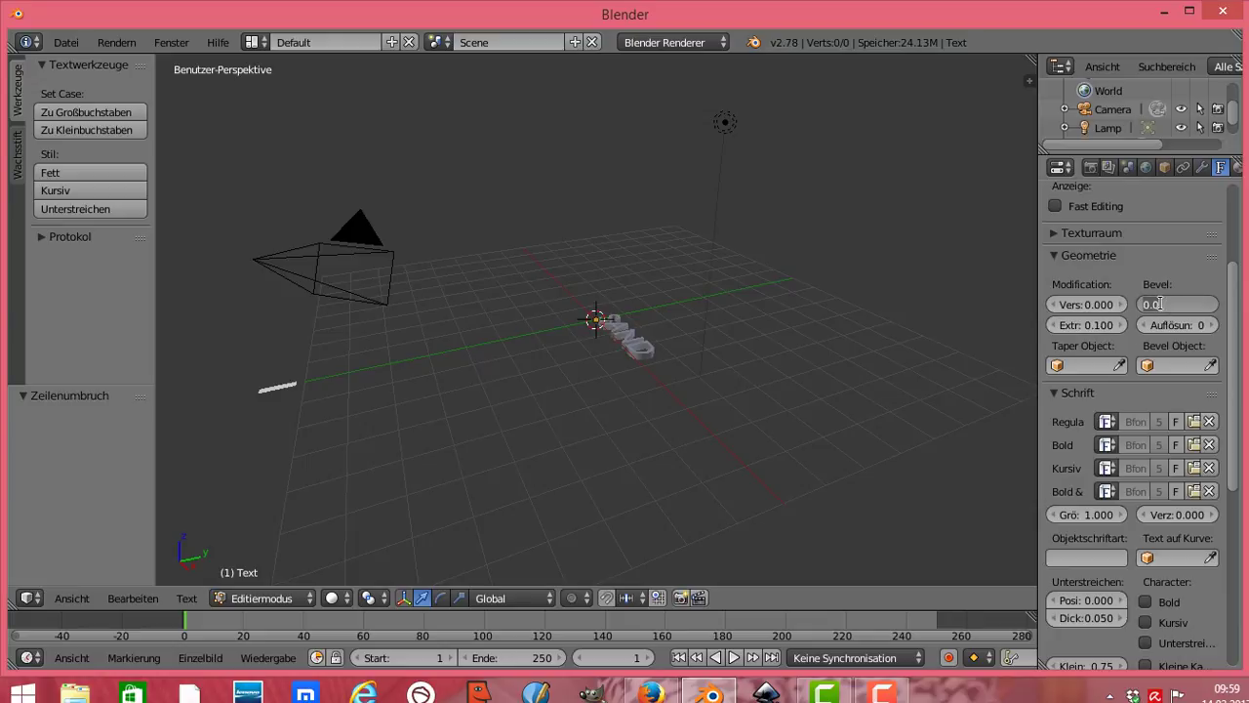
key("BackSpace")
key("Return")
left_click(1164, 323)
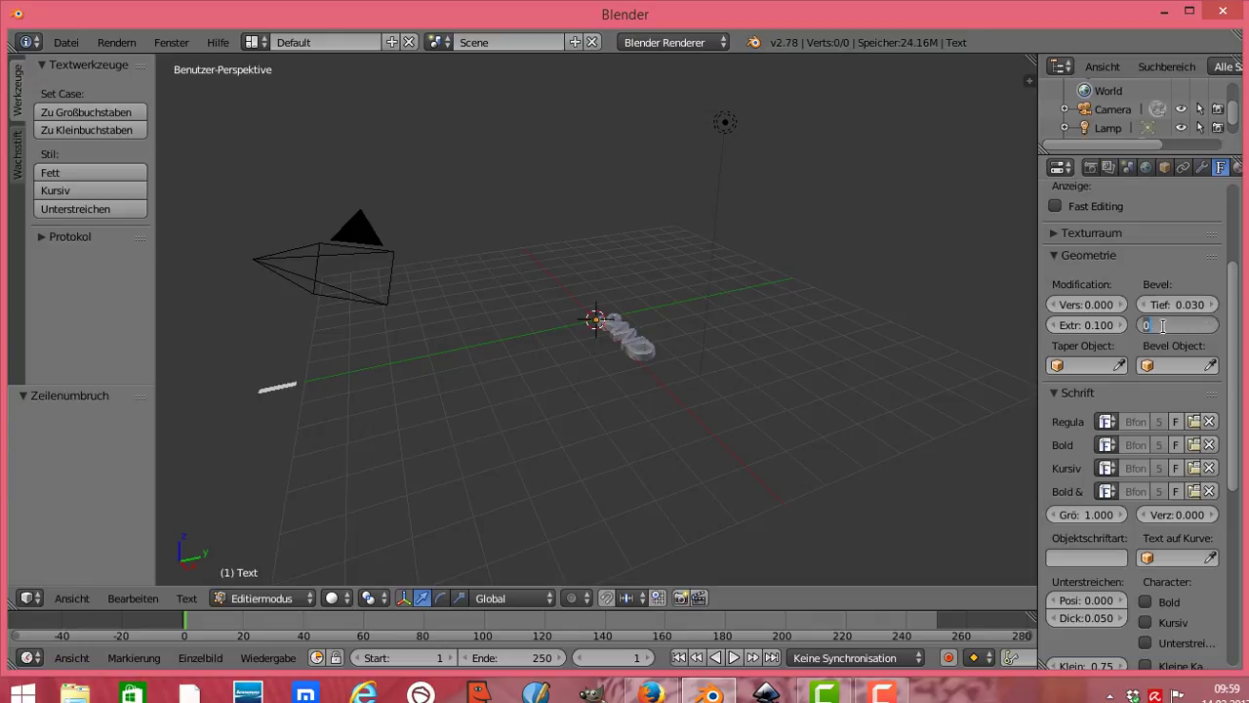
key("BackSpace")
key("Return")
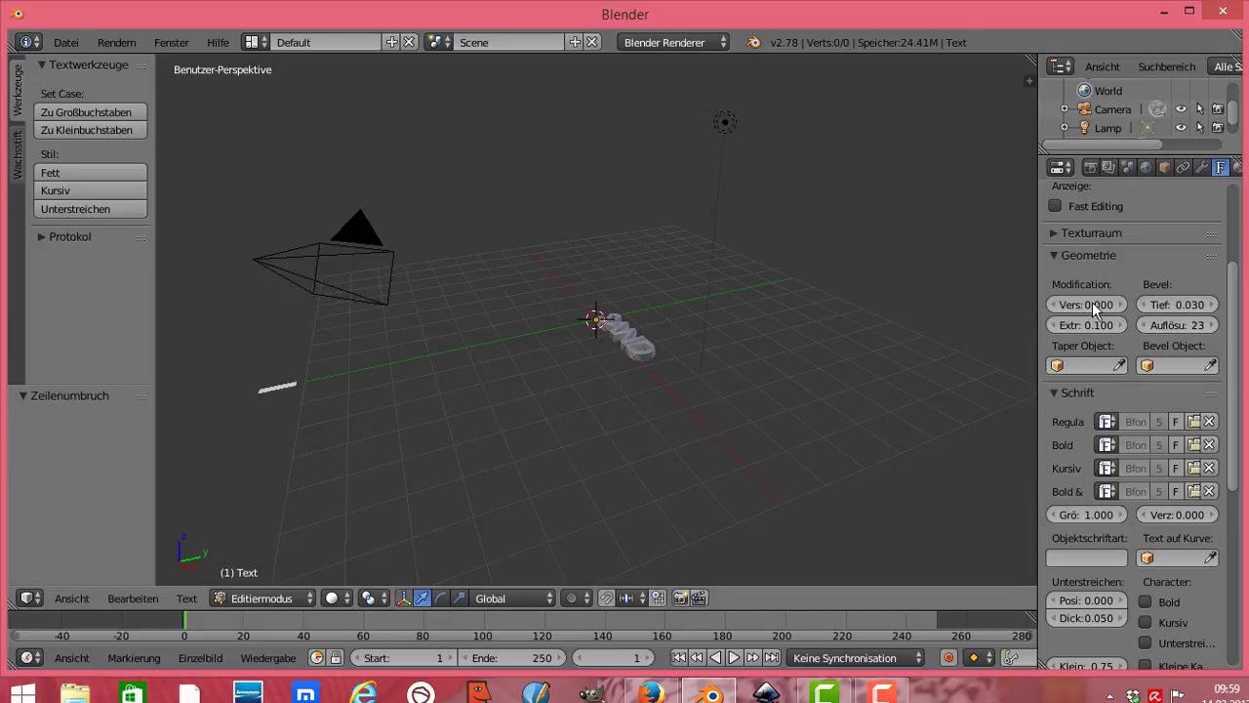
Set the text size to 3.650, centre it horizontally, and set Y offset -1.000
left_click_drag(1234, 400, 1237, 434)
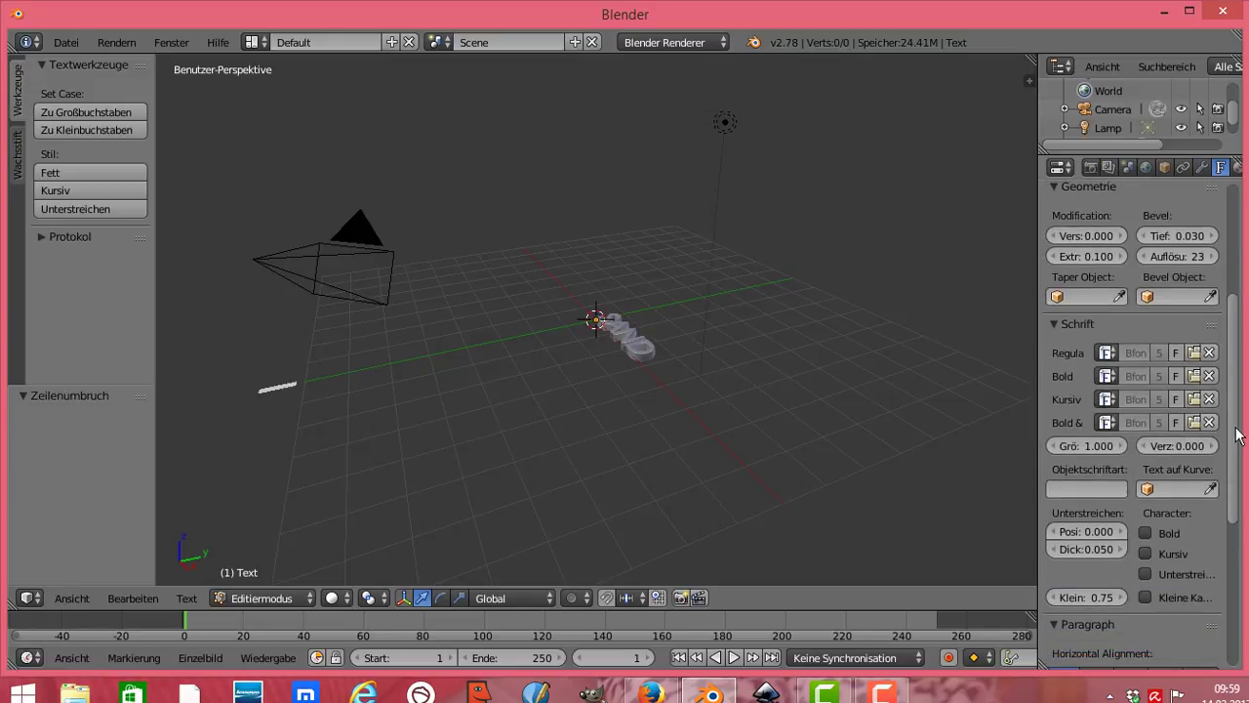
mouse_move(1078, 445)
left_mouse_down()
mouse_move(1161, 445)
mouse_move(1122, 445)
left_mouse_up()
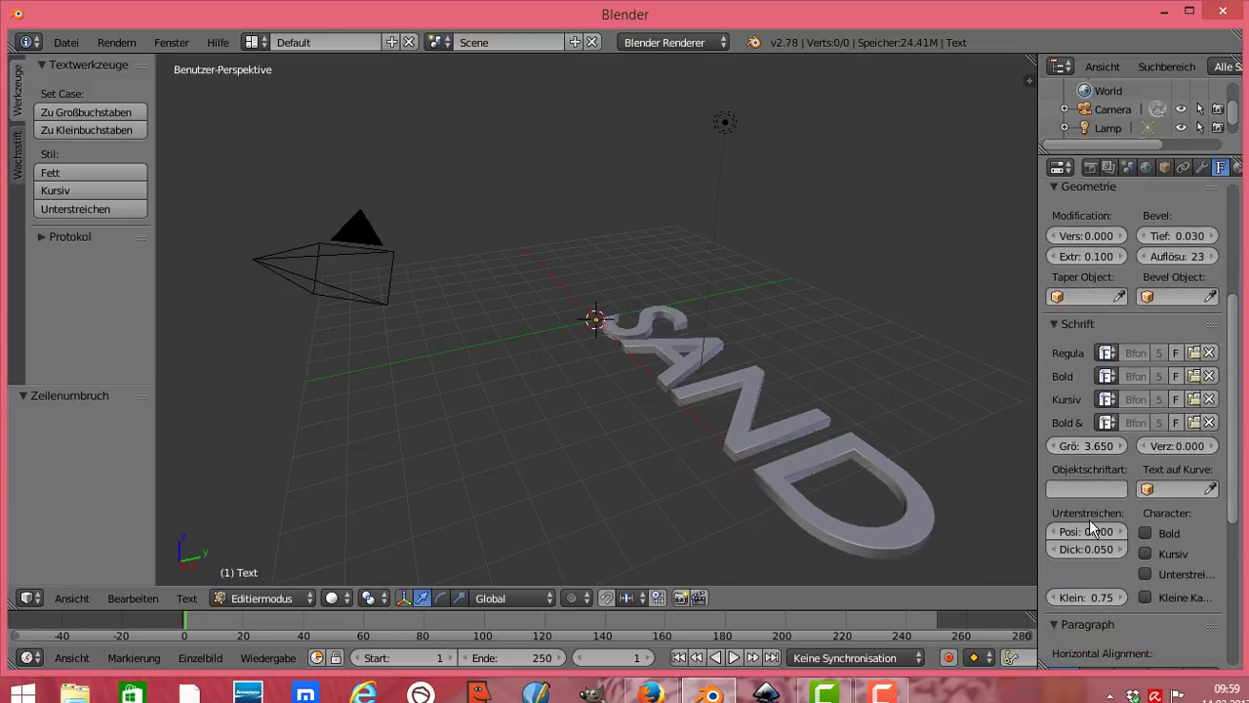
scroll(1224, 502, "down", 5)
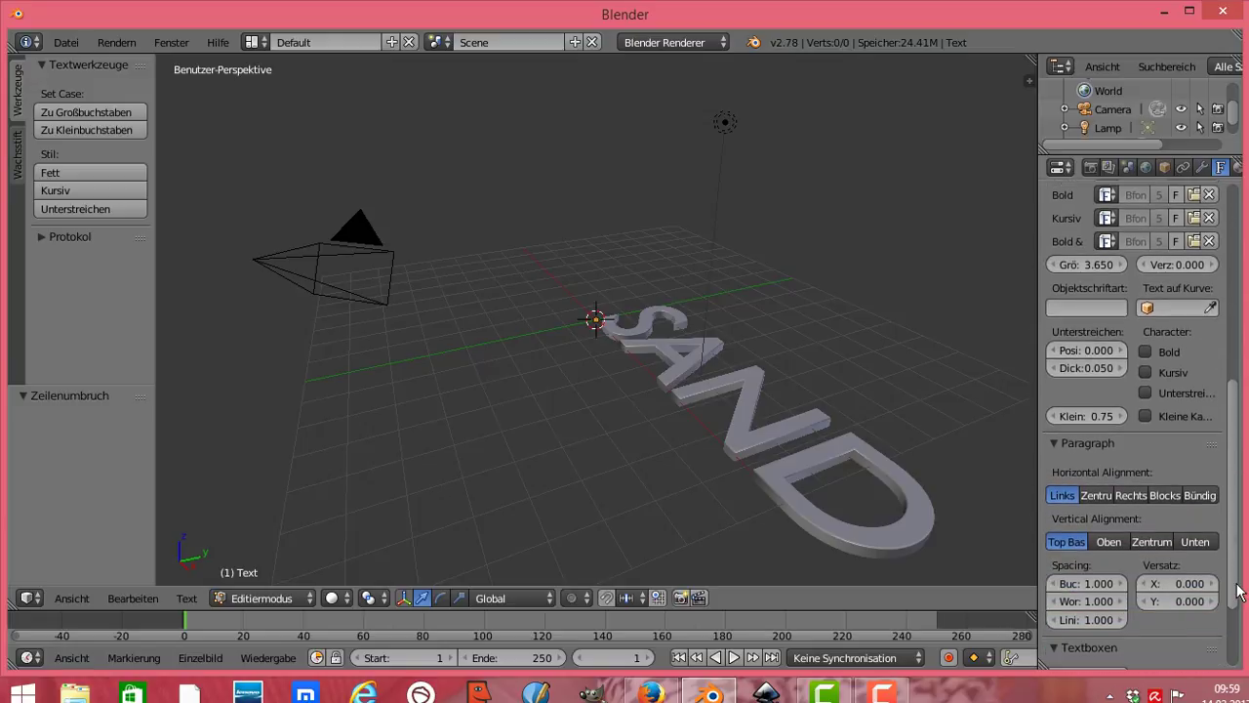
left_click(1098, 495)
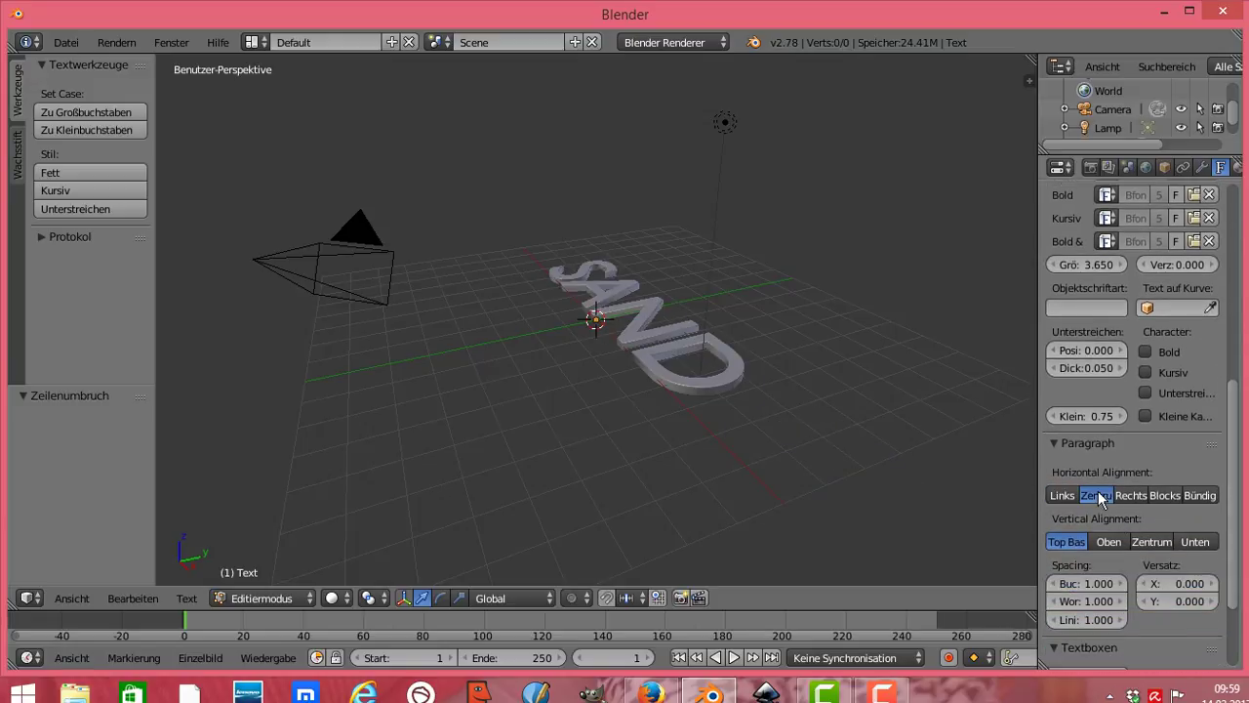
mouse_move(1154, 602)
left_mouse_down()
mouse_move(1210, 602)
mouse_move(1149, 601)
mouse_move(1154, 586)
left_mouse_up()
type("-1")
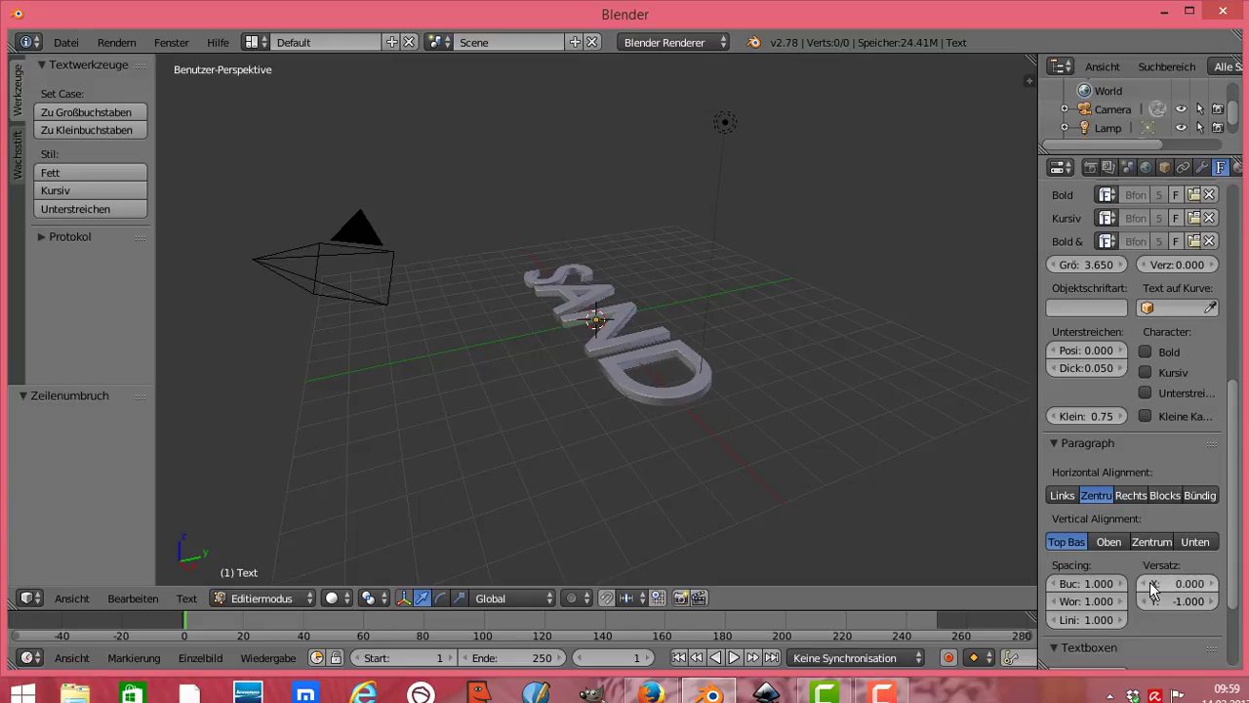
left_click(1165, 167)
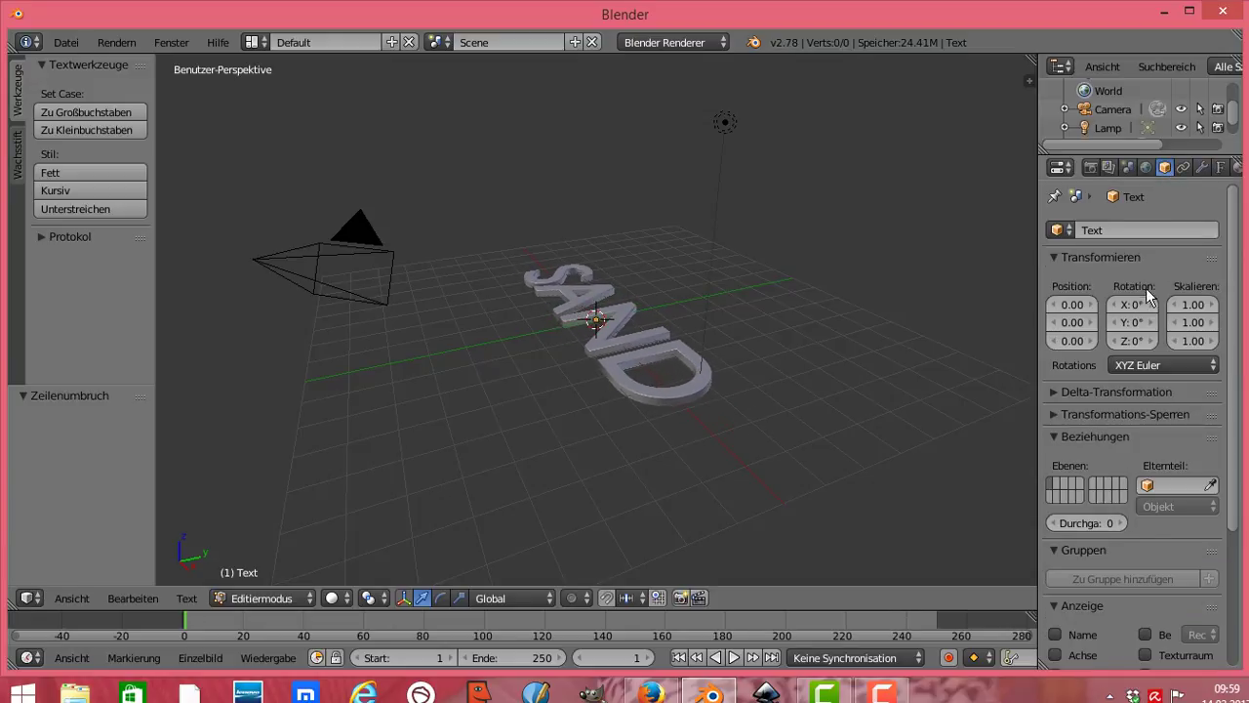
Rotate SAND to 34.1° on X and add a small delta X rotation
mouse_move(1132, 304)
left_mouse_down()
mouse_move(1170, 304)
mouse_move(1138, 321)
mouse_move(1136, 341)
mouse_move(1161, 341)
mouse_move(1214, 305)
mouse_move(1244, 322)
mouse_move(1220, 340)
mouse_move(1244, 341)
mouse_move(1184, 346)
left_mouse_up()
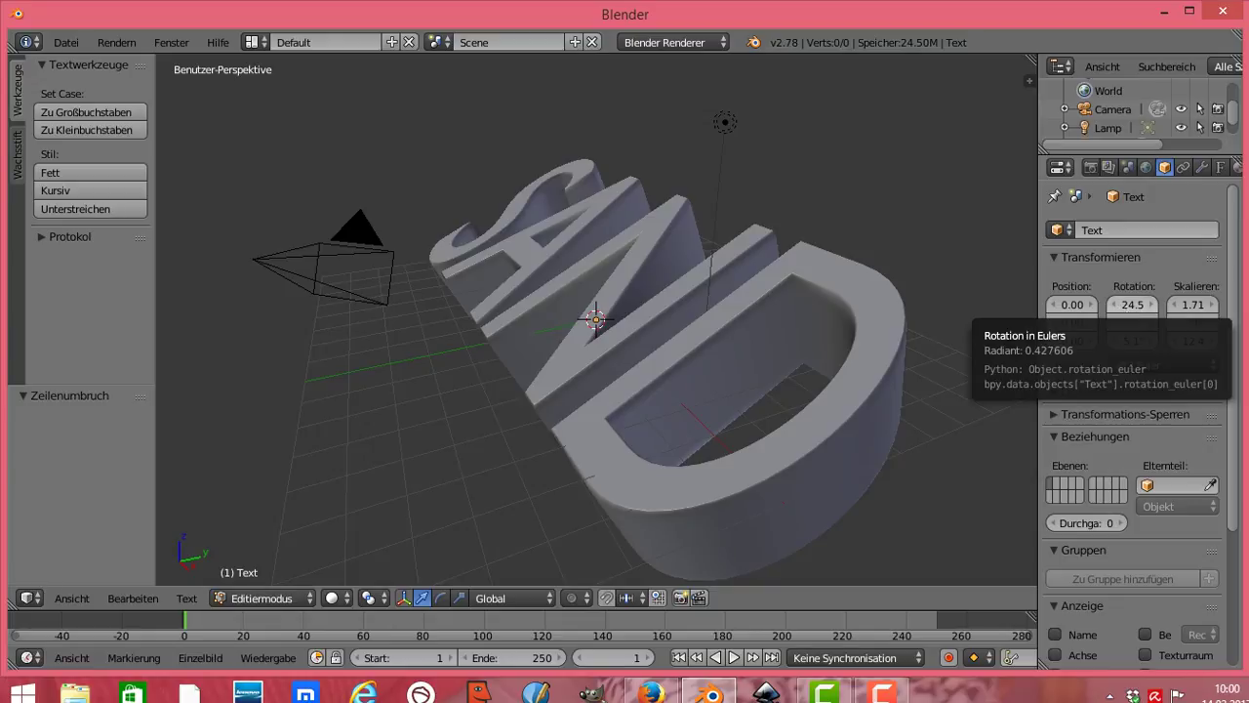
left_click_drag(1132, 304, 1166, 304)
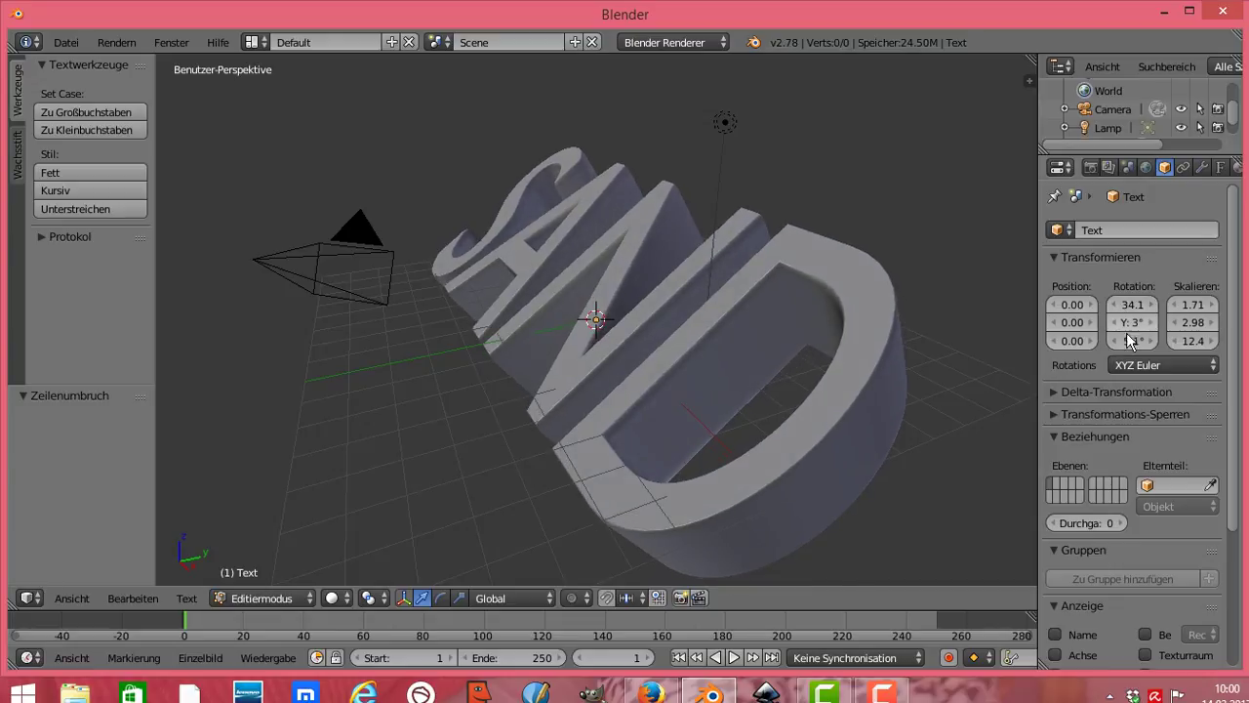
left_click(1166, 391)
mouse_move(1140, 444)
left_mouse_down()
mouse_move(1073, 444)
mouse_move(1142, 444)
mouse_move(1181, 457)
mouse_move(1137, 475)
mouse_move(1201, 475)
mouse_move(1132, 496)
left_mouse_up()
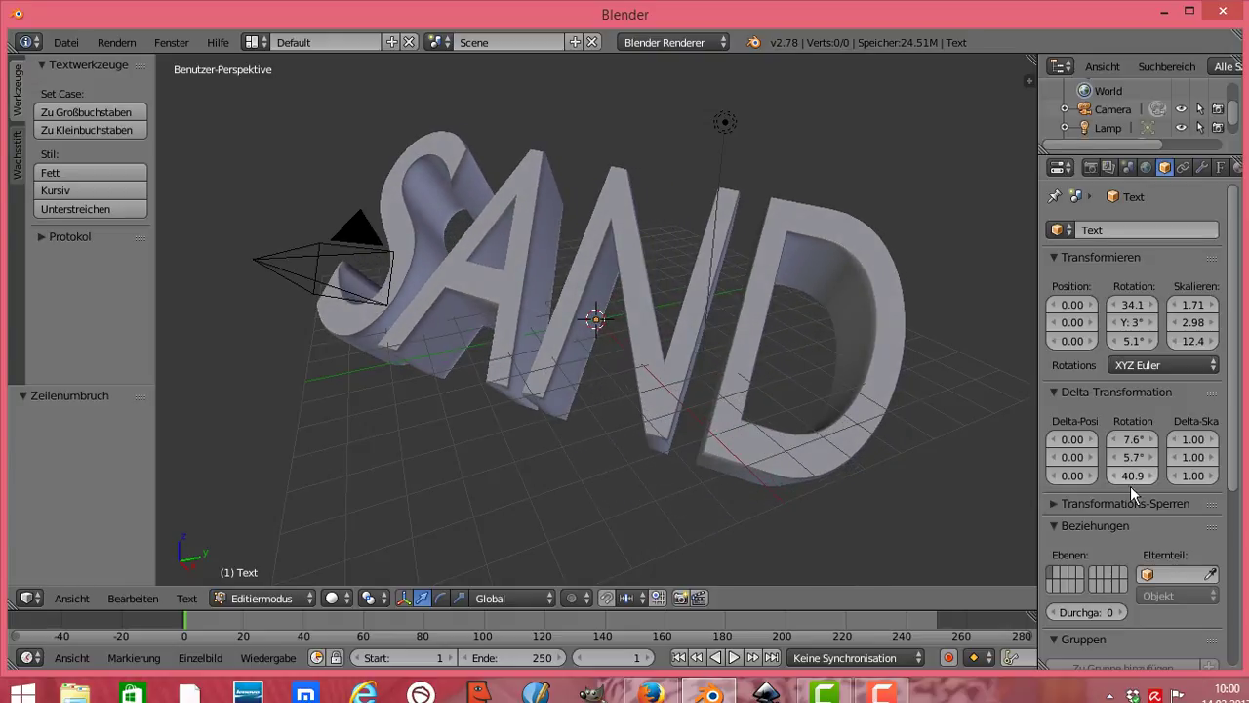
Set delta scale to 1.29/1.41/1.36 and delta rotation to 7.6/6/99.1°
left_click_drag(1192, 439, 1232, 439)
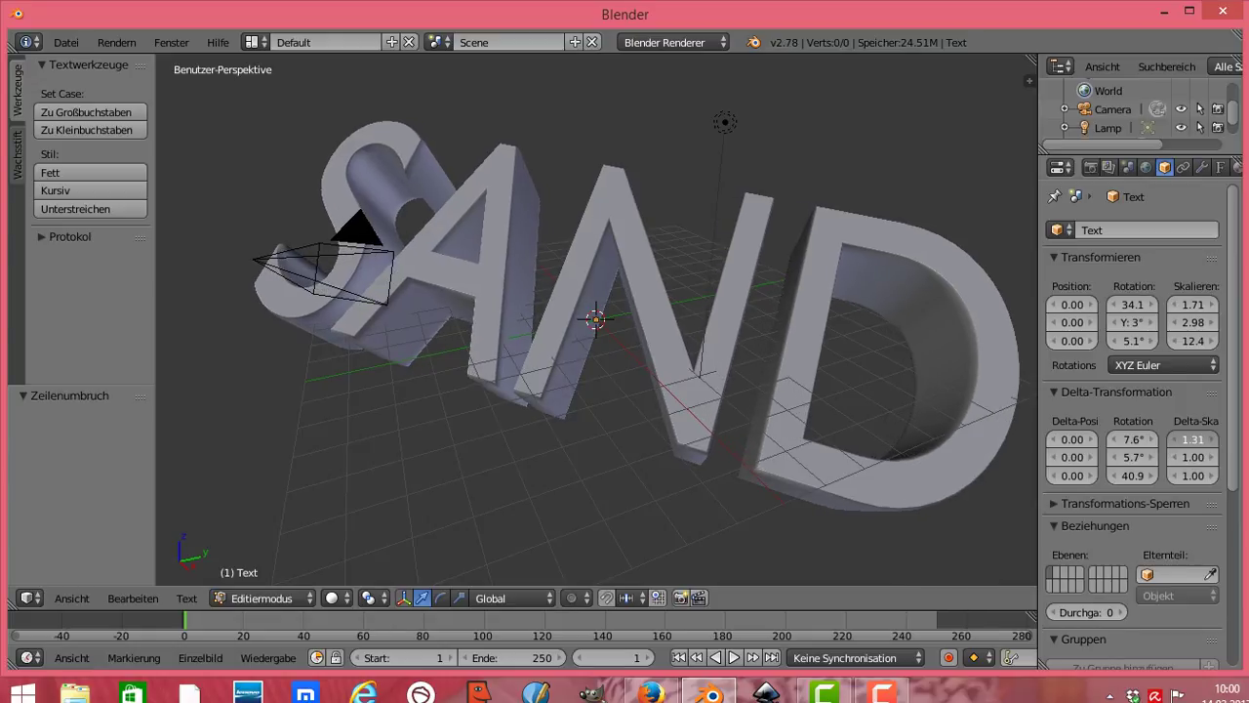
mouse_move(1232, 439)
left_mouse_down()
mouse_move(1220, 439)
mouse_move(1239, 457)
left_mouse_up()
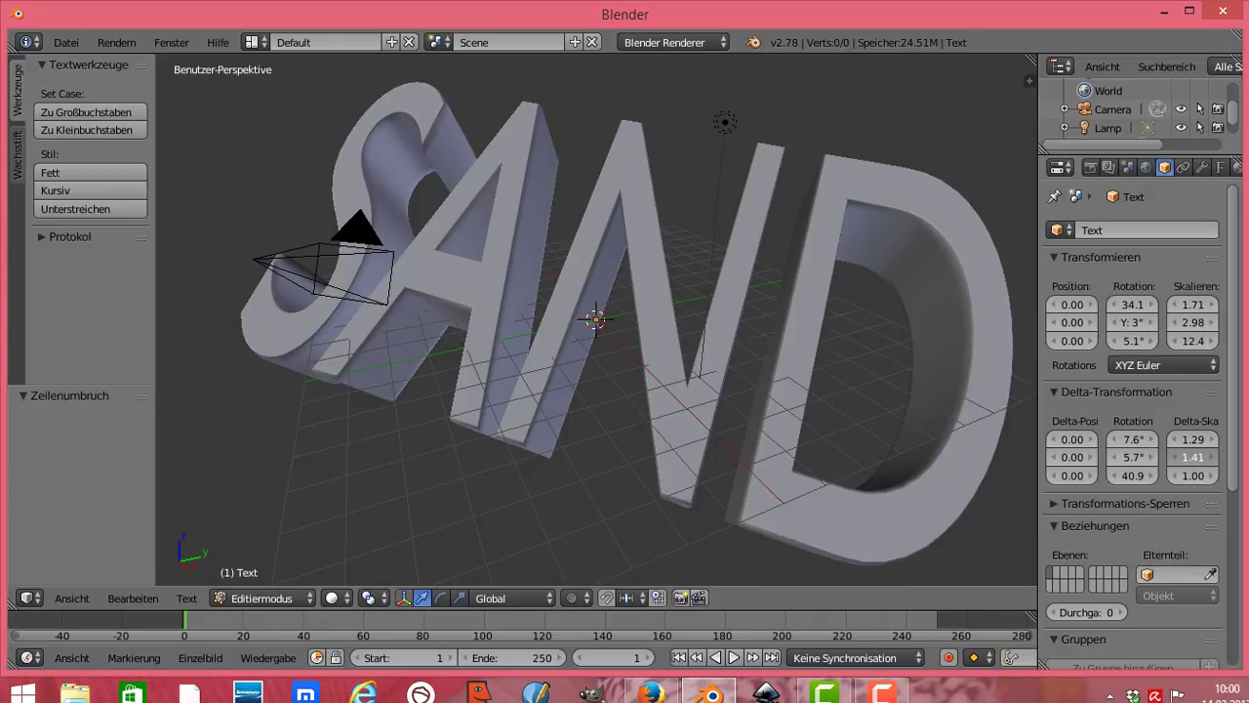
mouse_move(1192, 475)
left_mouse_down()
mouse_move(1239, 475)
mouse_move(1223, 475)
left_mouse_up()
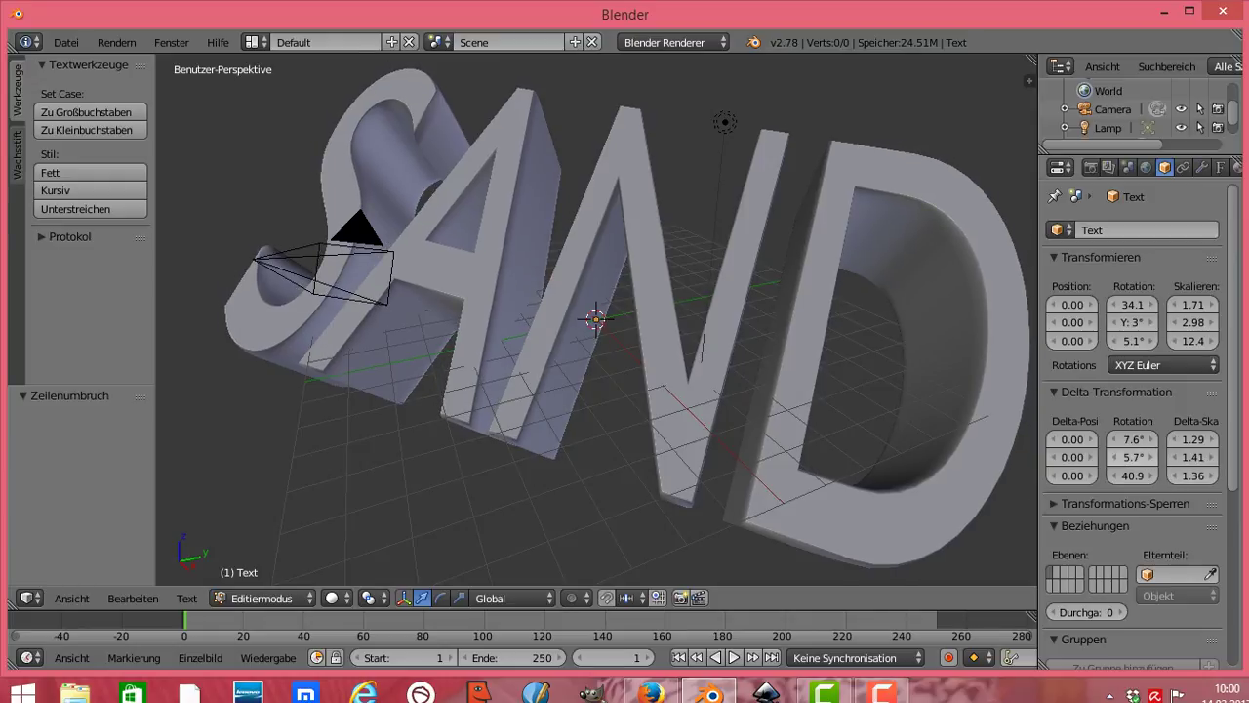
mouse_move(1118, 456)
left_mouse_down()
mouse_move(1151, 475)
mouse_move(1195, 475)
left_mouse_up()
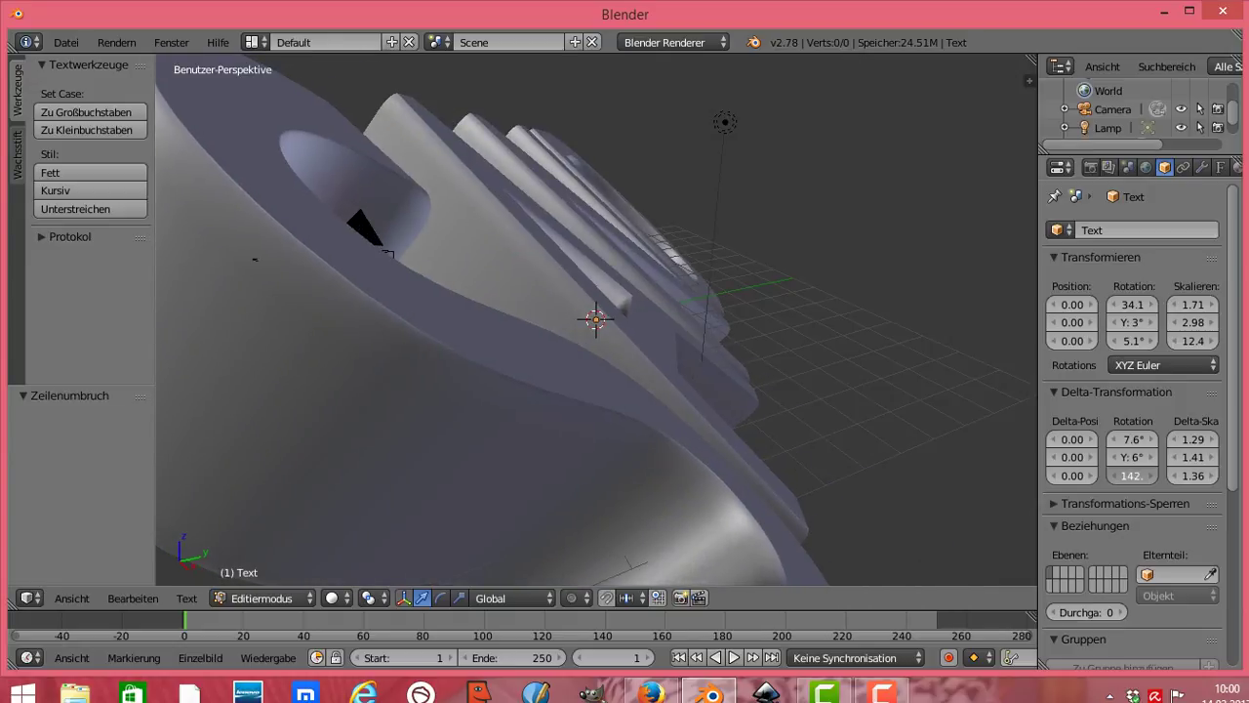
left_click_drag(1195, 475, 1166, 475)
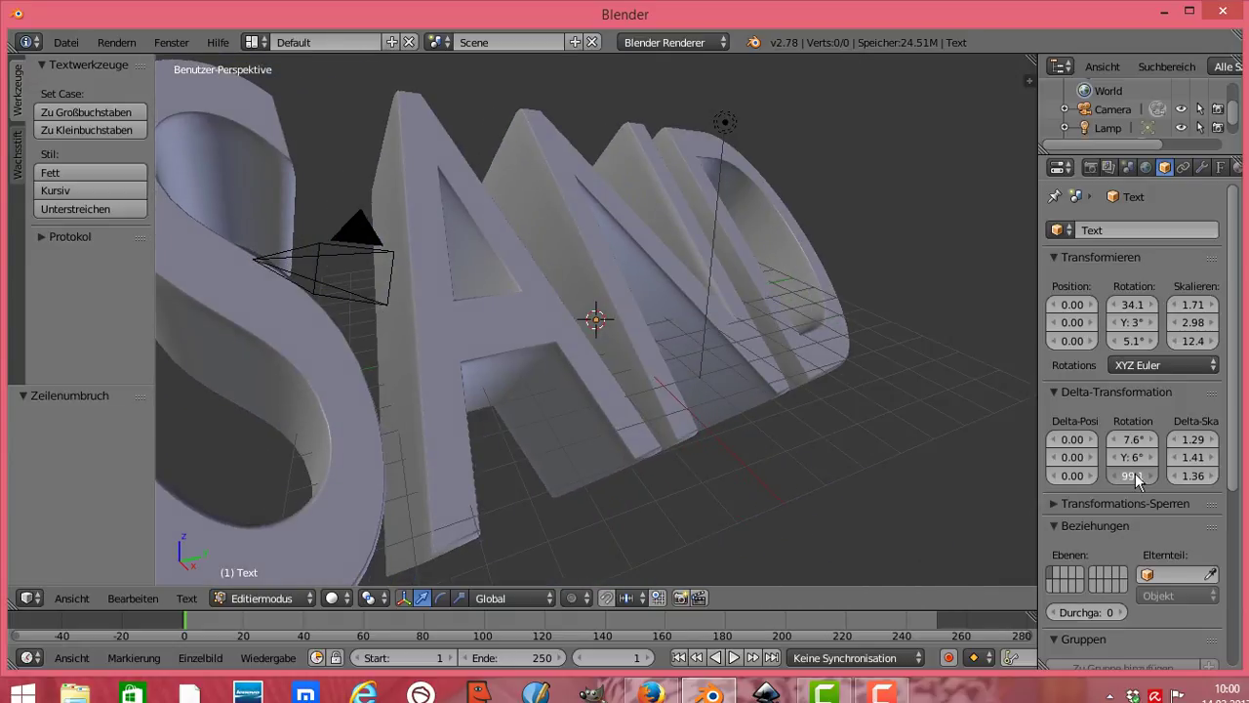
In the Font tab, set the paragraph offset to X 1.900 and Y -1.100
left_click(1219, 168)
scroll(1236, 547, "down", 2)
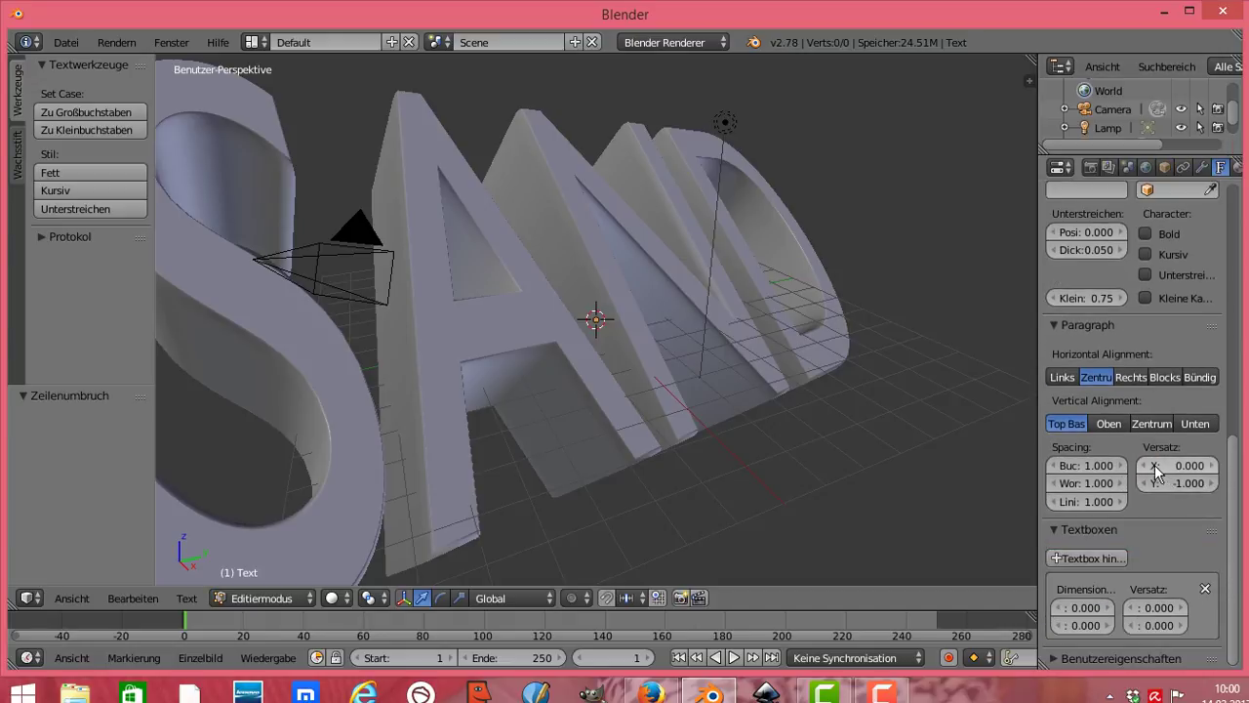
left_click_drag(1156, 468, 1229, 468)
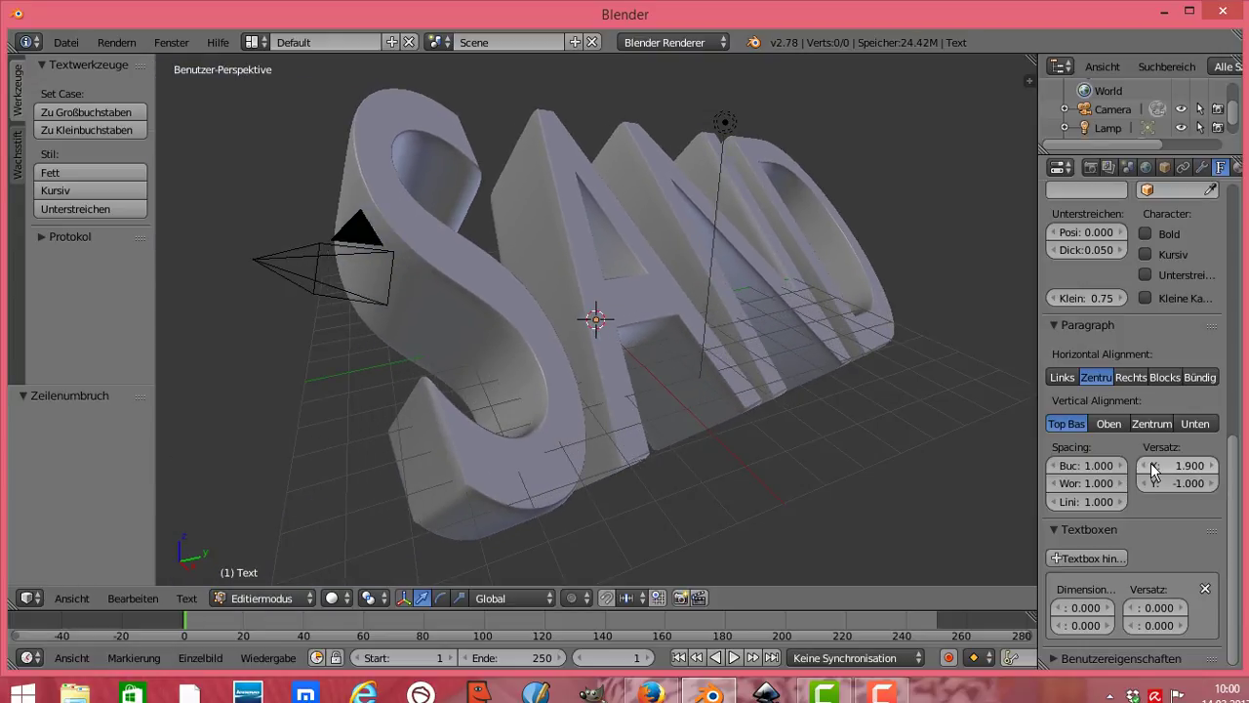
mouse_move(1154, 483)
left_mouse_down()
mouse_move(1135, 483)
mouse_move(1150, 481)
left_mouse_up()
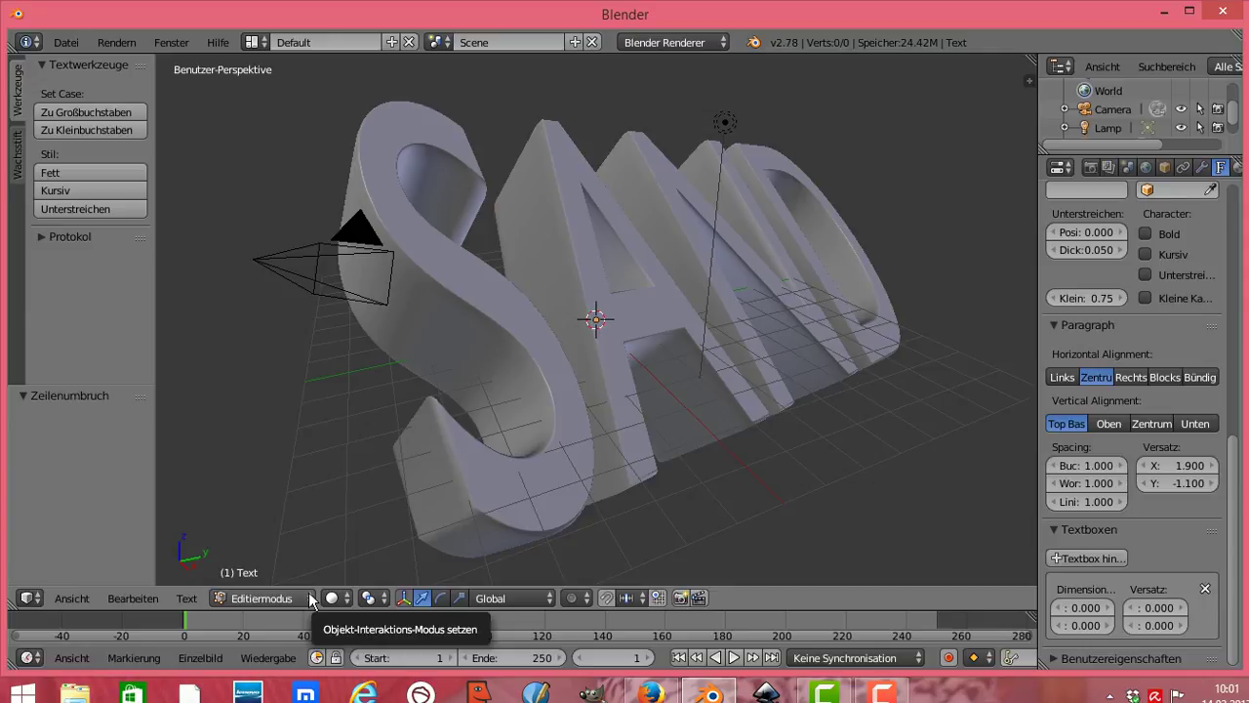
Leave text editing by switching the SAND object to Object Mode
left_click(308, 598)
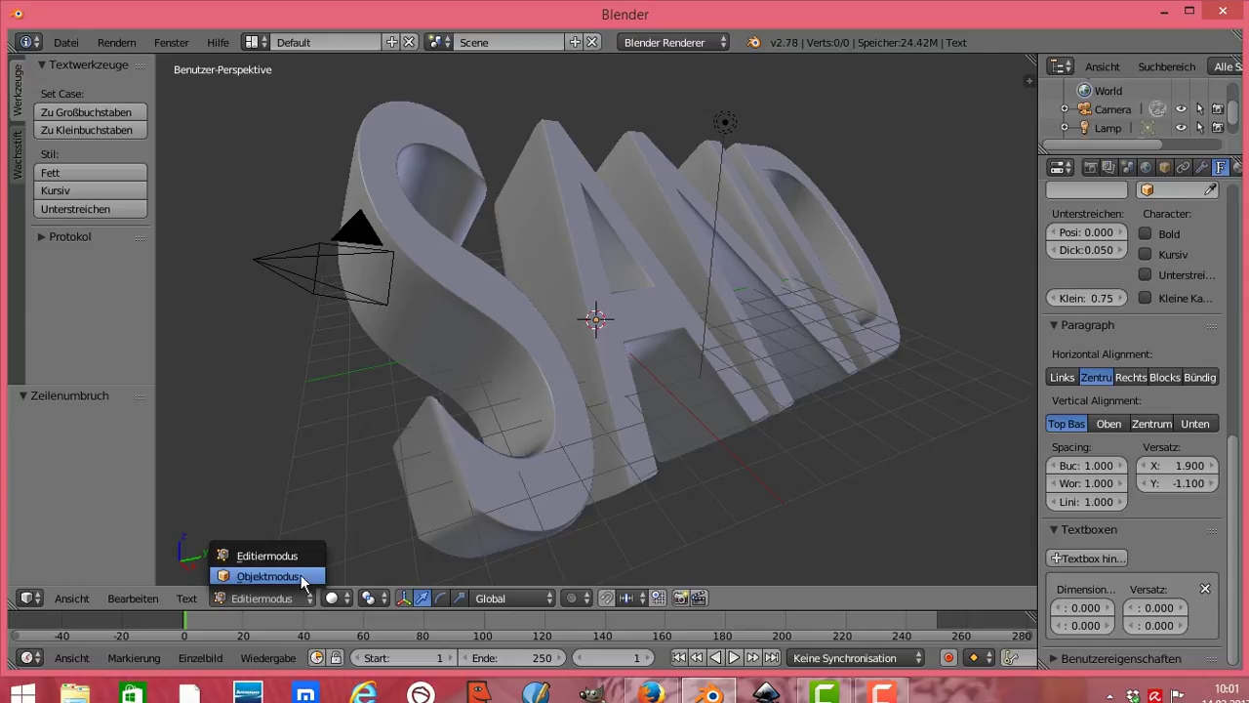
left_click(301, 557)
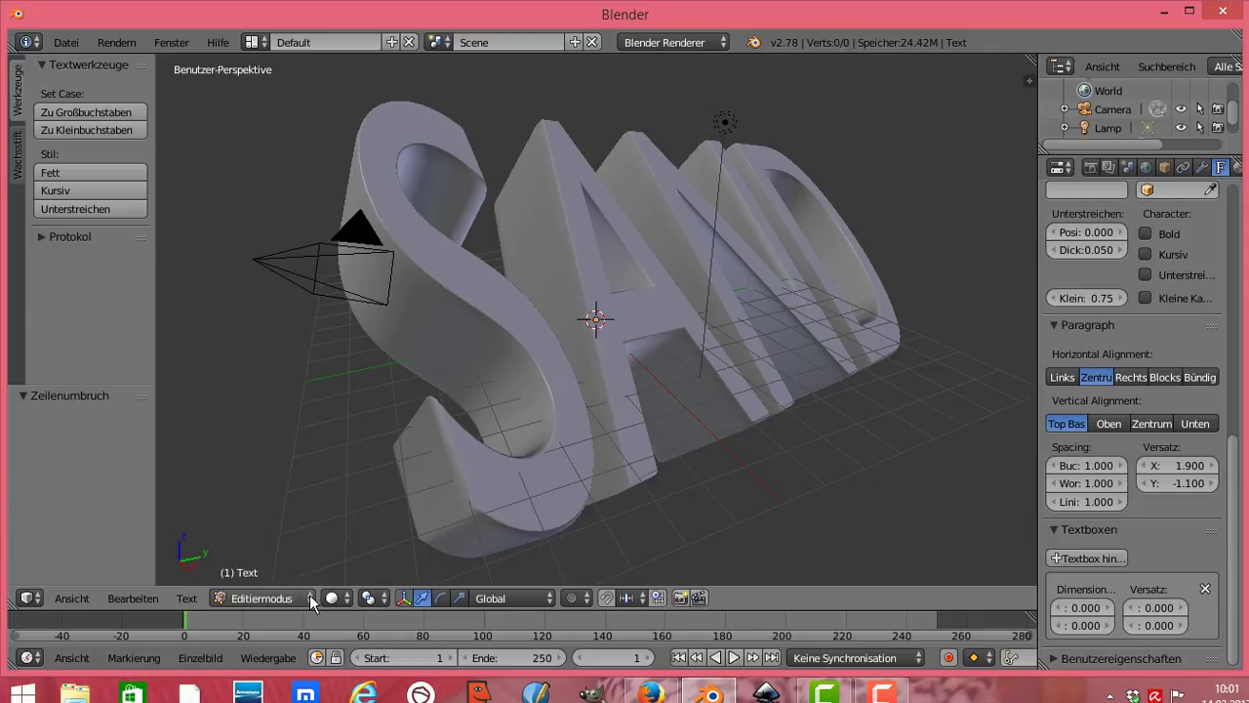
left_click(310, 598)
left_click(299, 581)
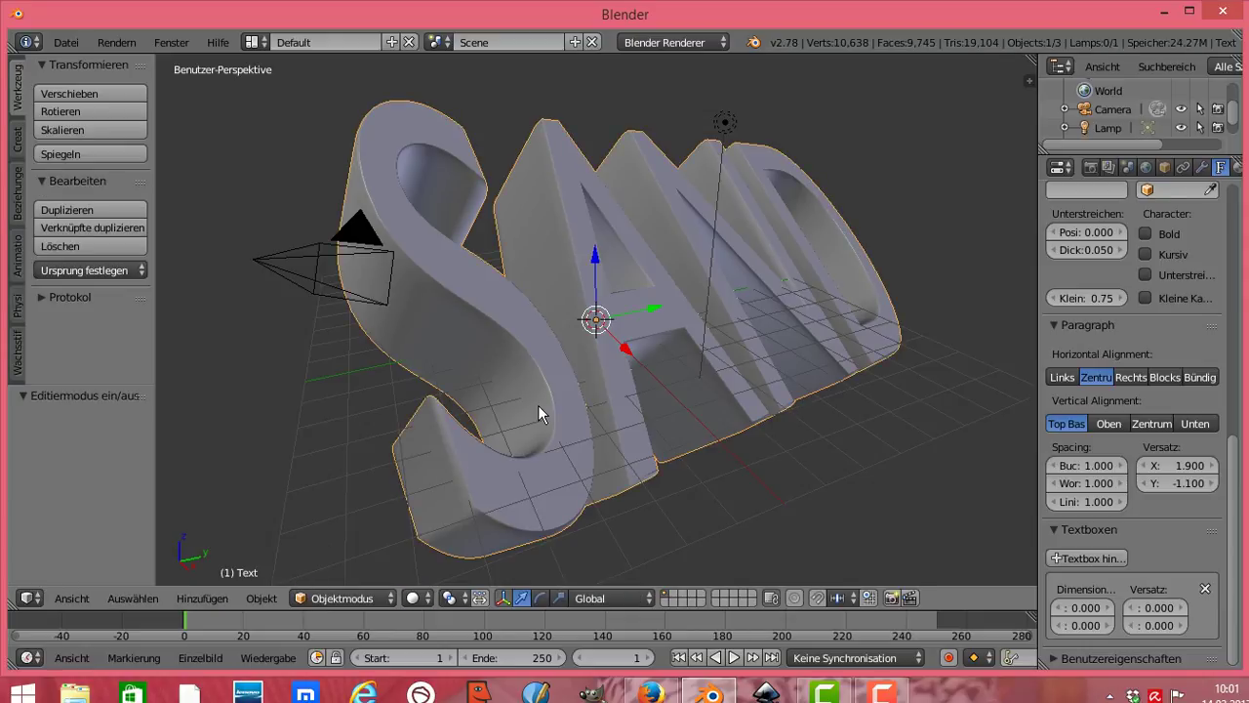
Convert the text to a mesh with Alt+C and show the viewport as wireframe
key("alt+c")
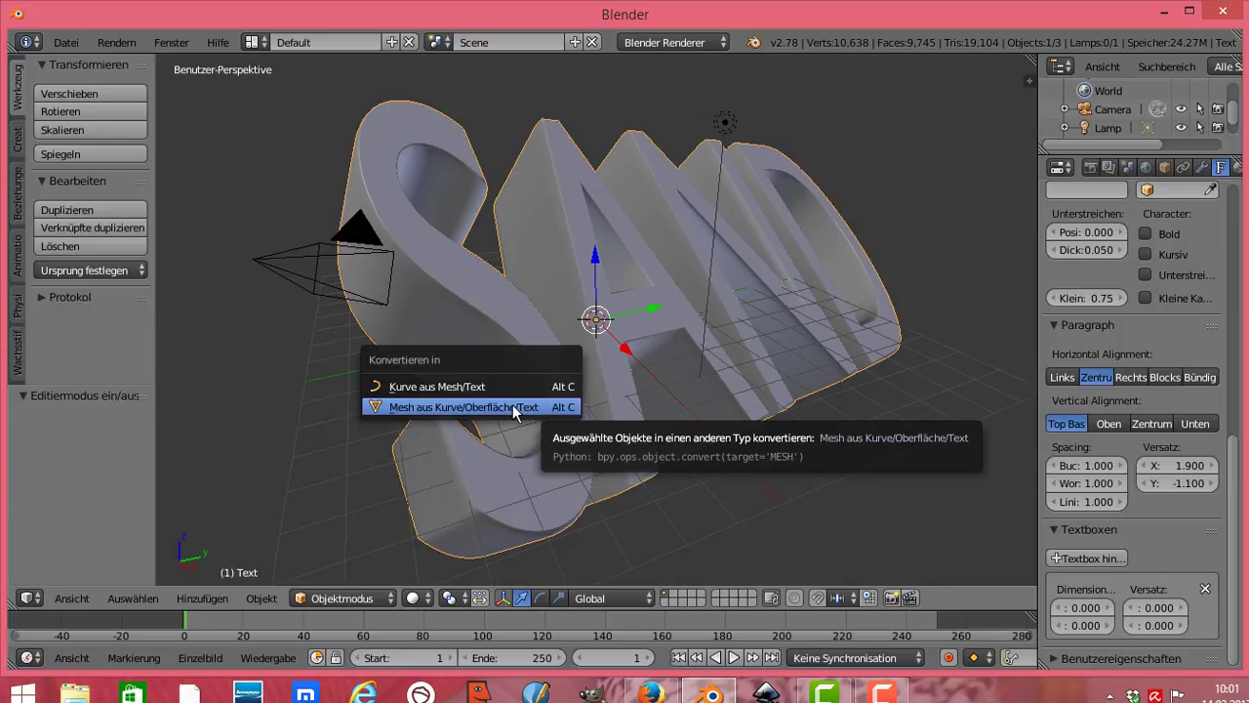
left_click(514, 409)
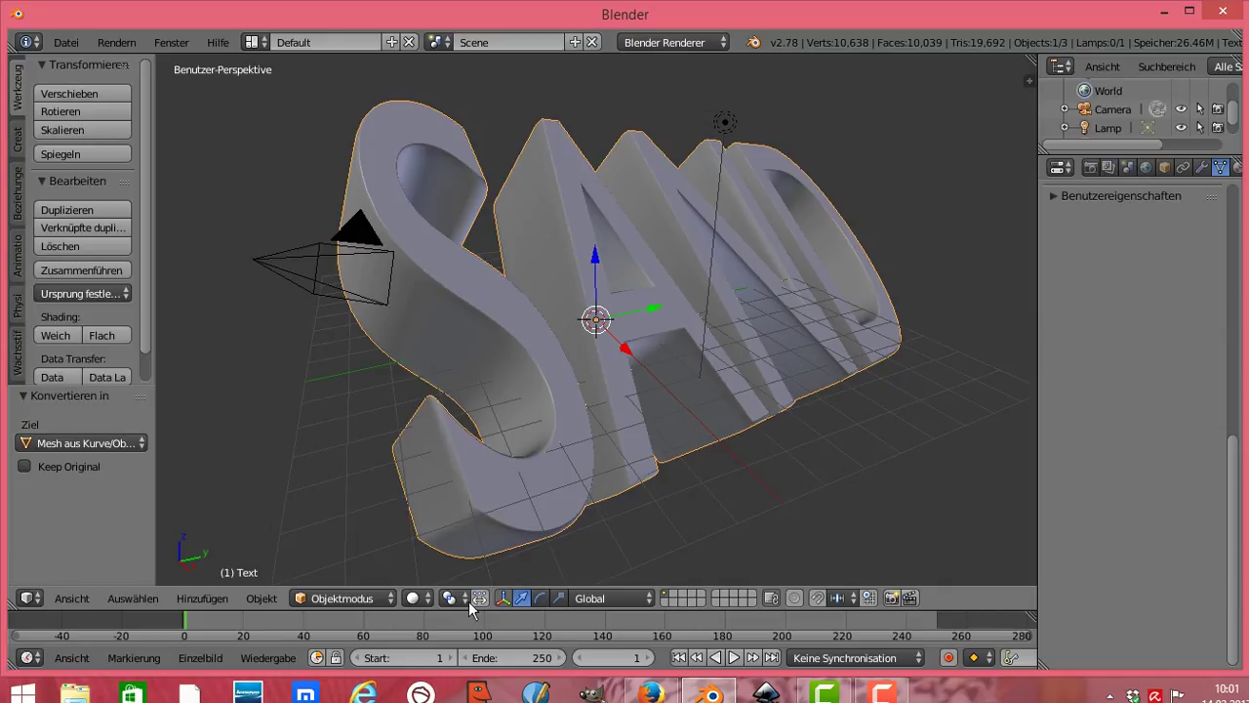
left_click(428, 595)
left_click(464, 555)
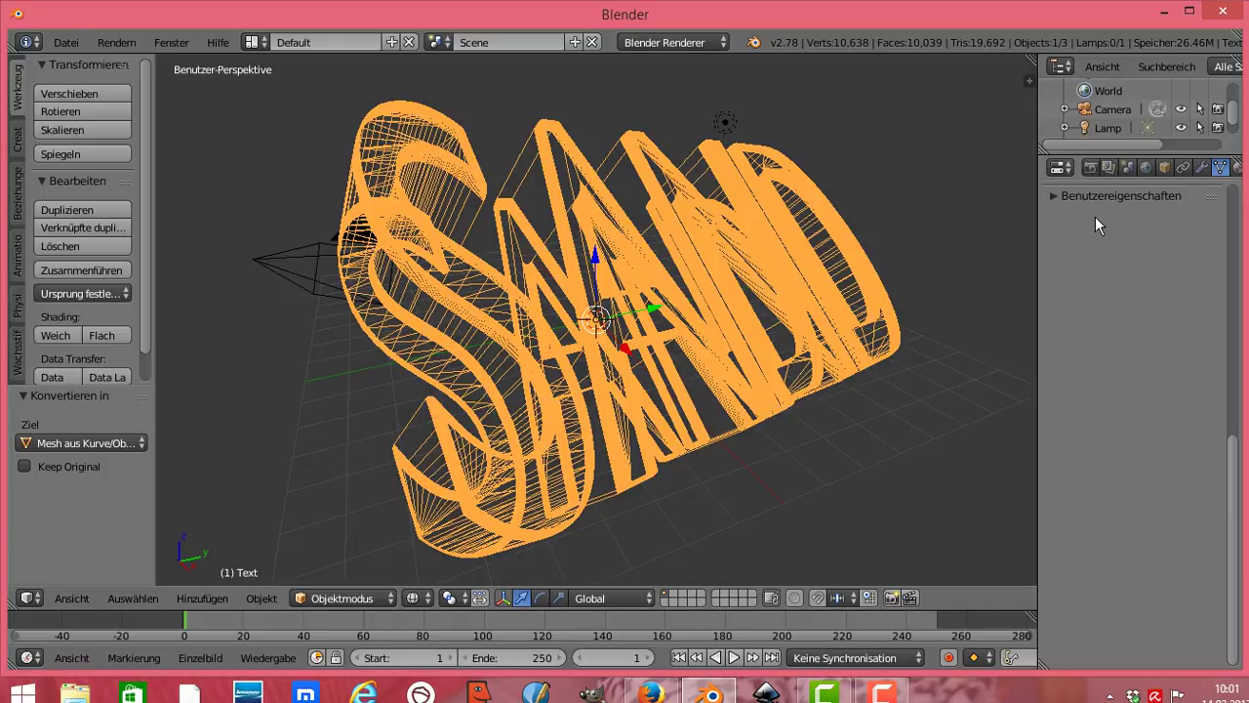
Add a Remesh modifier to SAND with Remove Disconnected Pieces turned off
left_click(1201, 167)
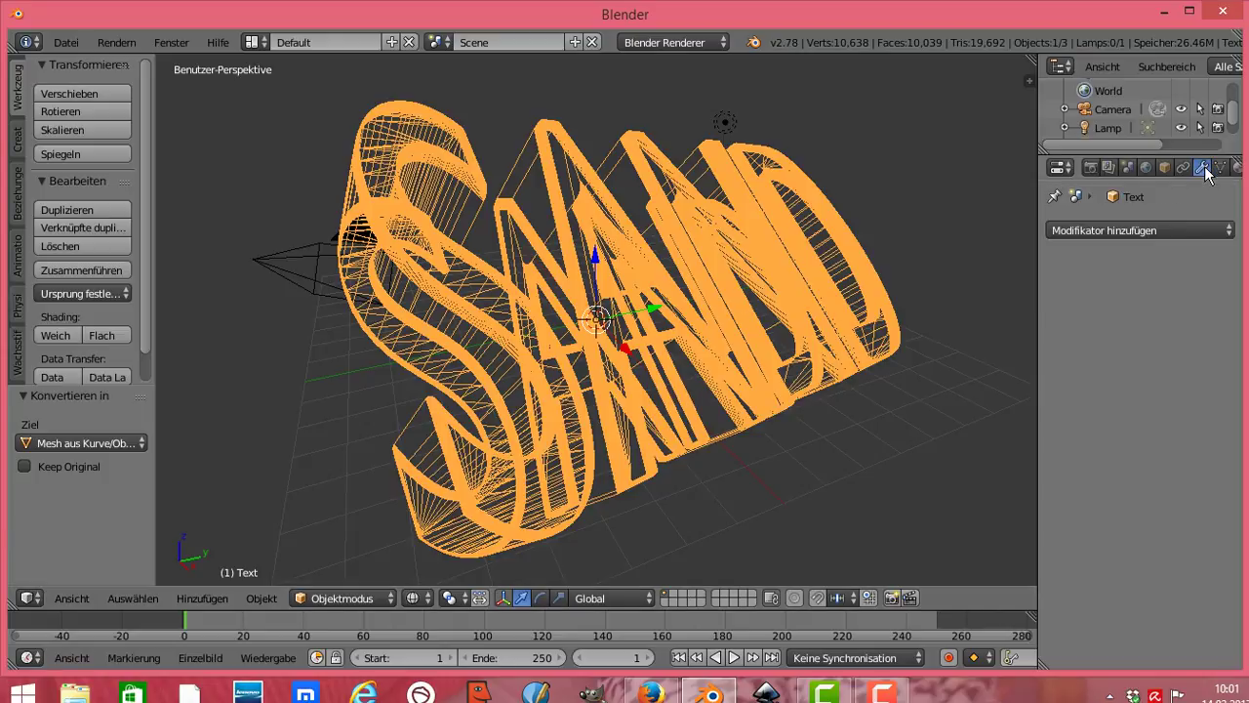
left_click(1164, 232)
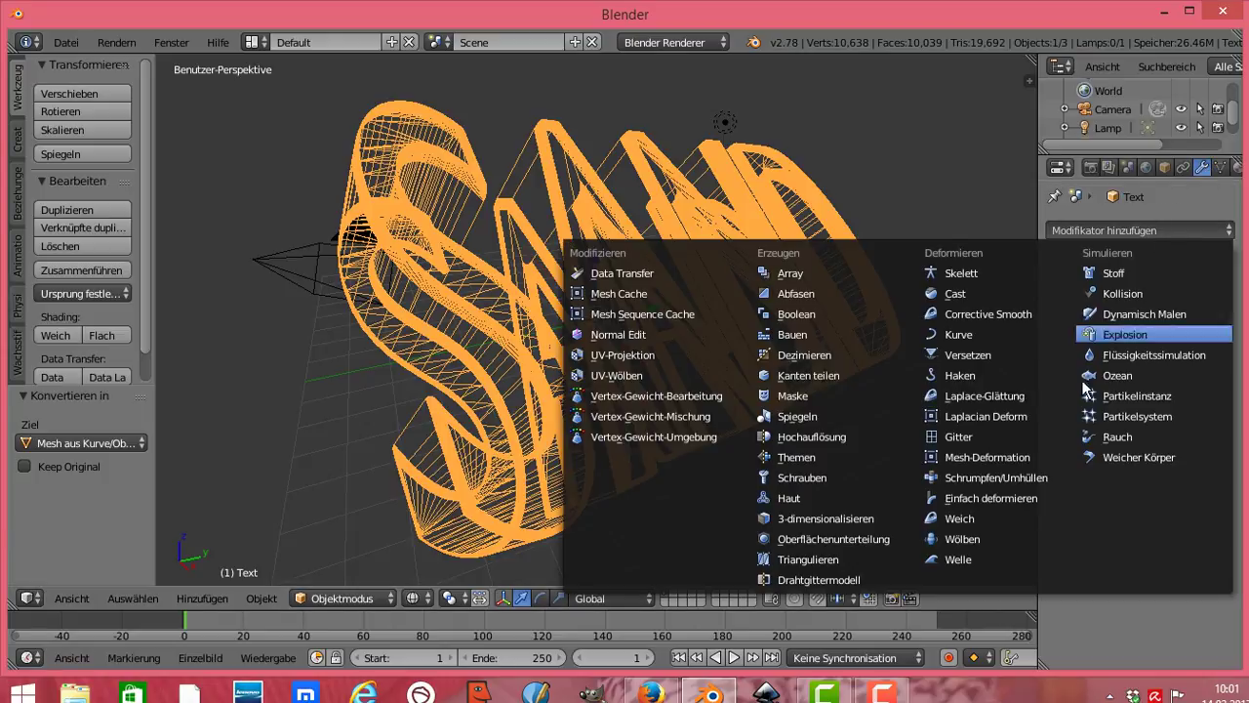
left_click(813, 456)
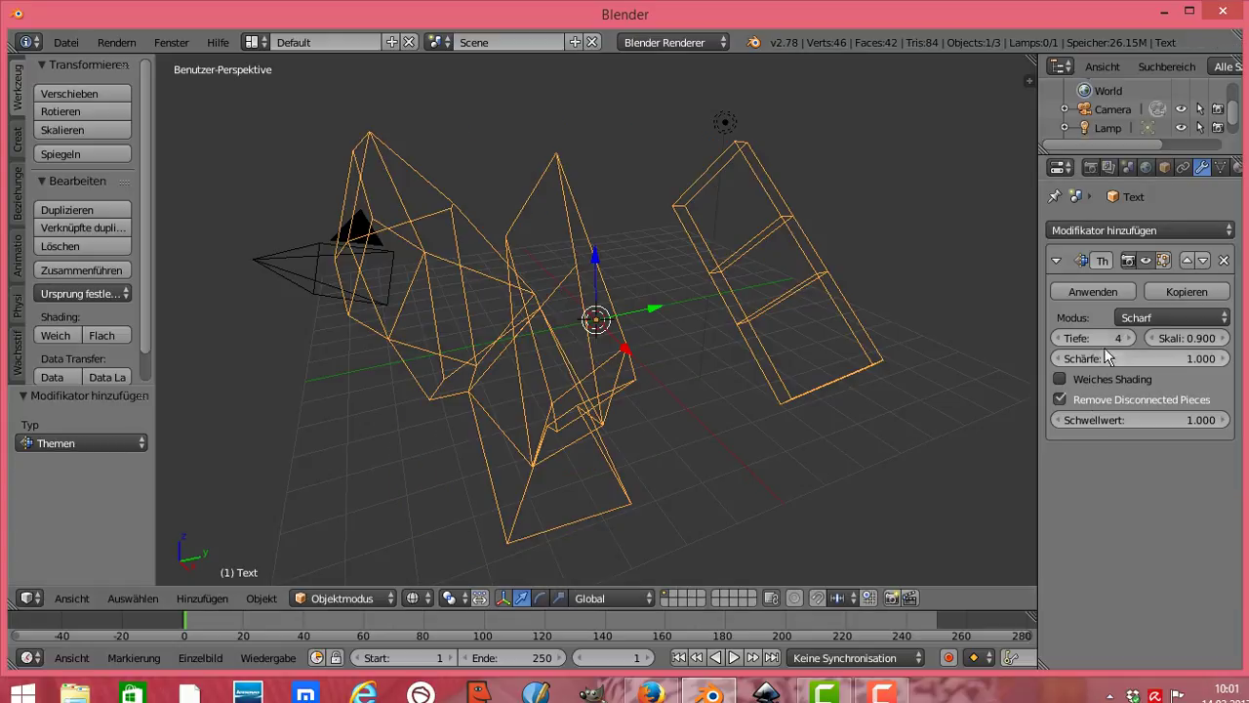
left_click(1061, 399)
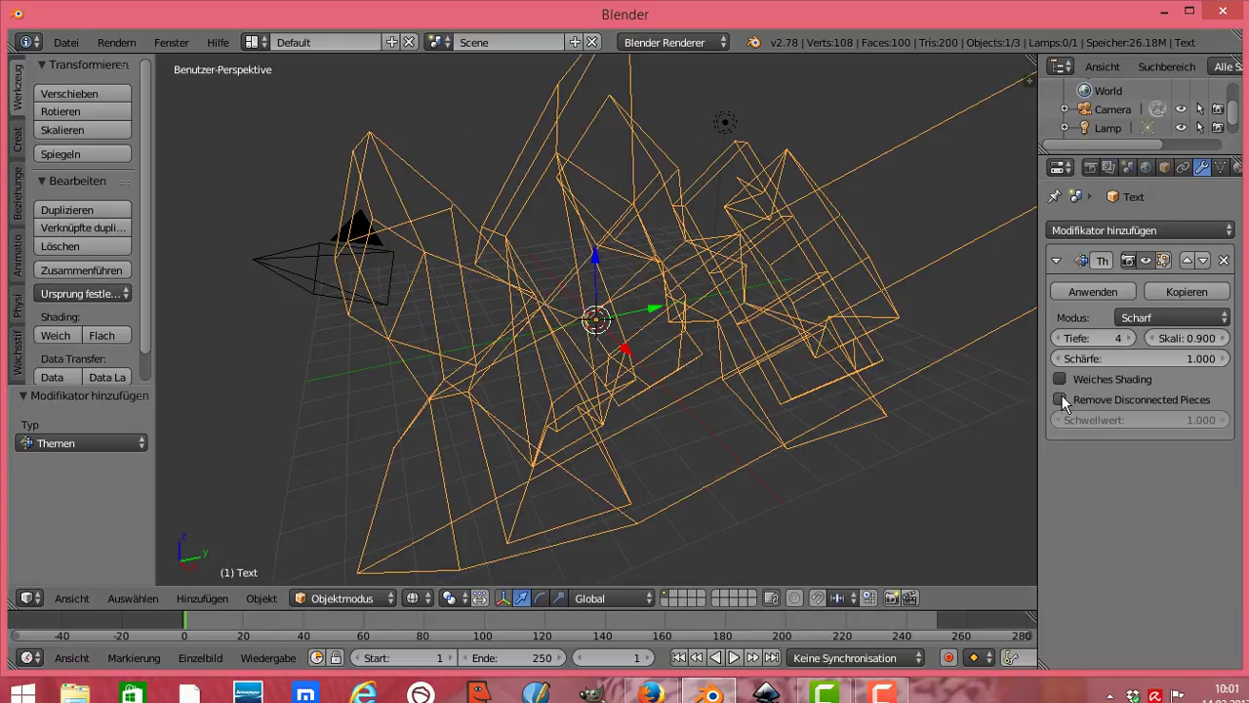
Set the remesh octree depth to 7 and apply the modifier
left_click(1129, 337)
left_click(1129, 338)
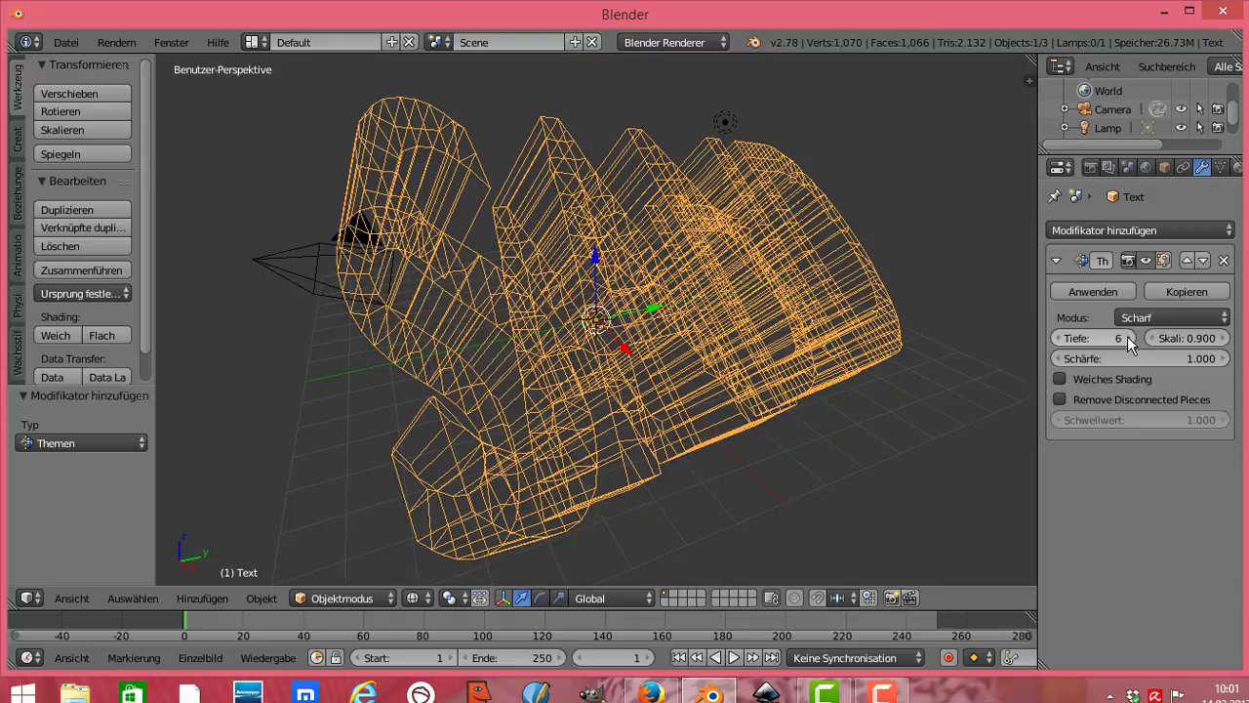
left_click(1128, 338)
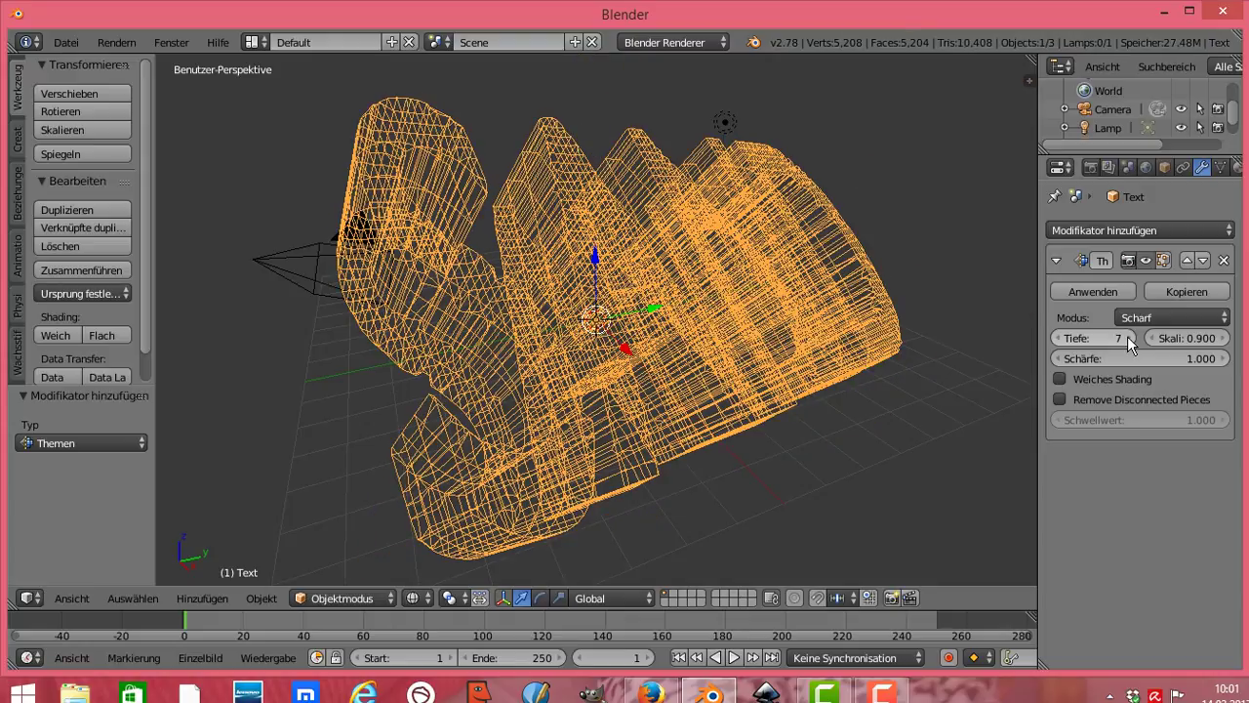
left_click(1129, 338)
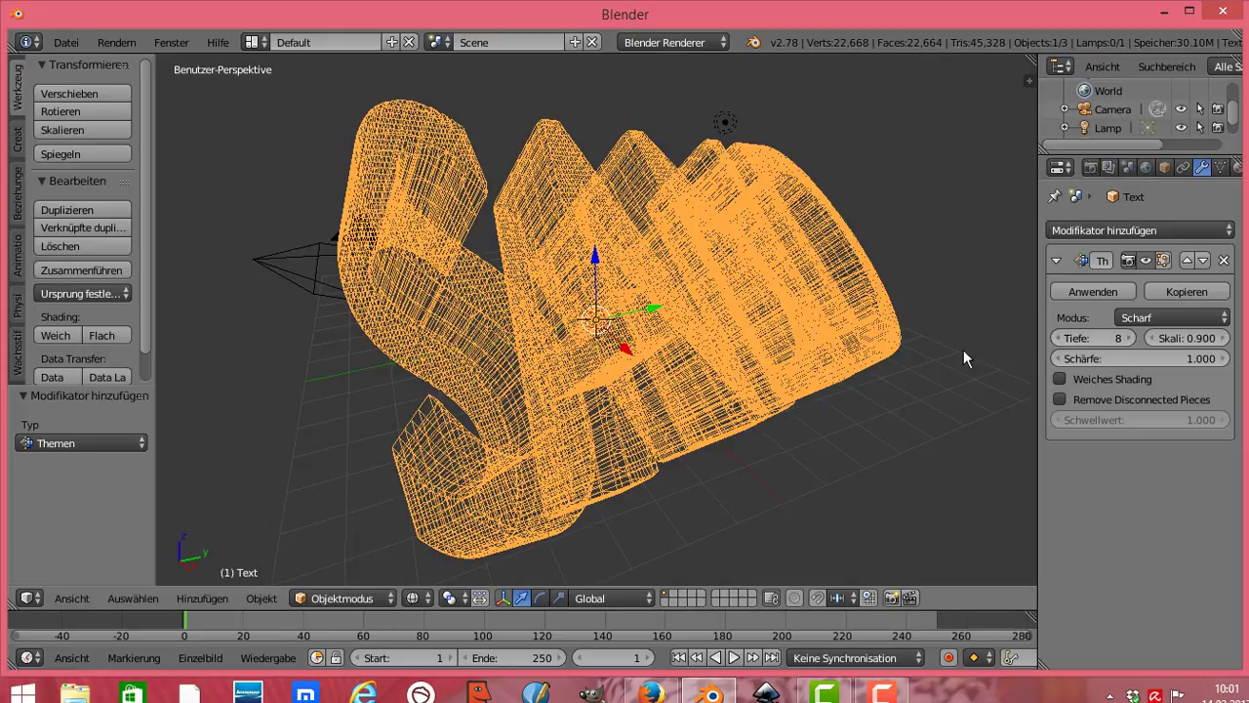
left_click(1056, 338)
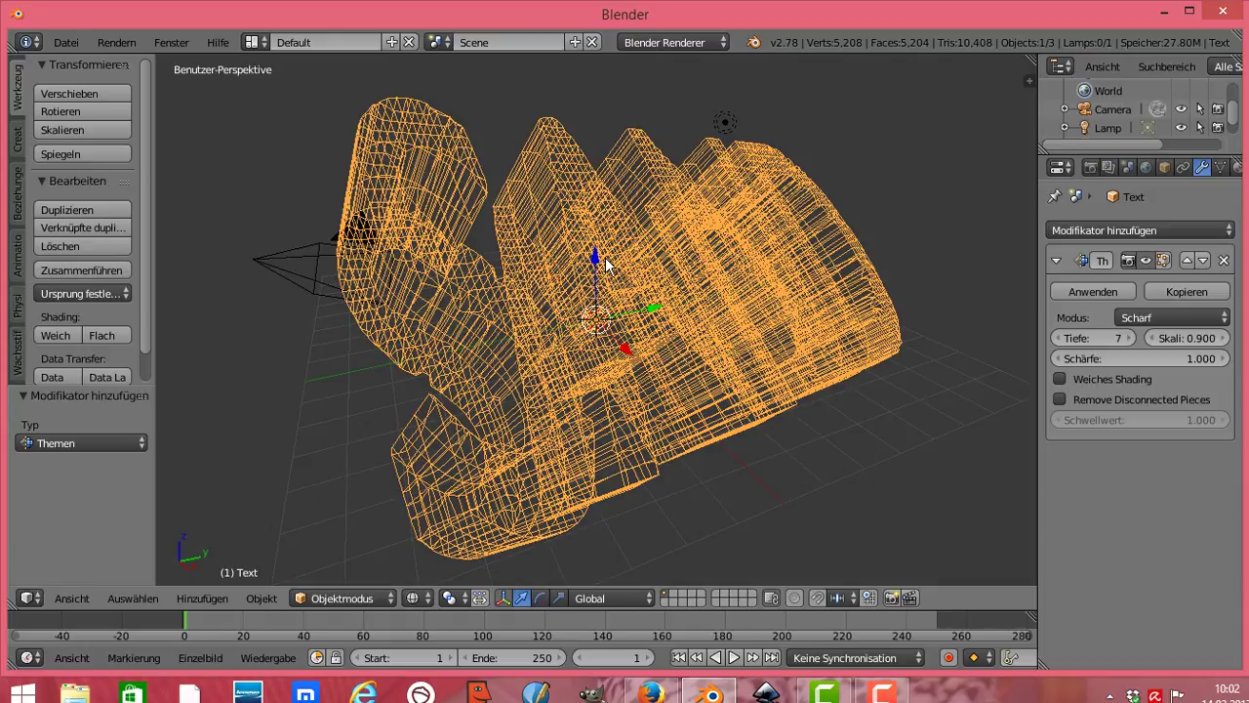
left_click(1081, 290)
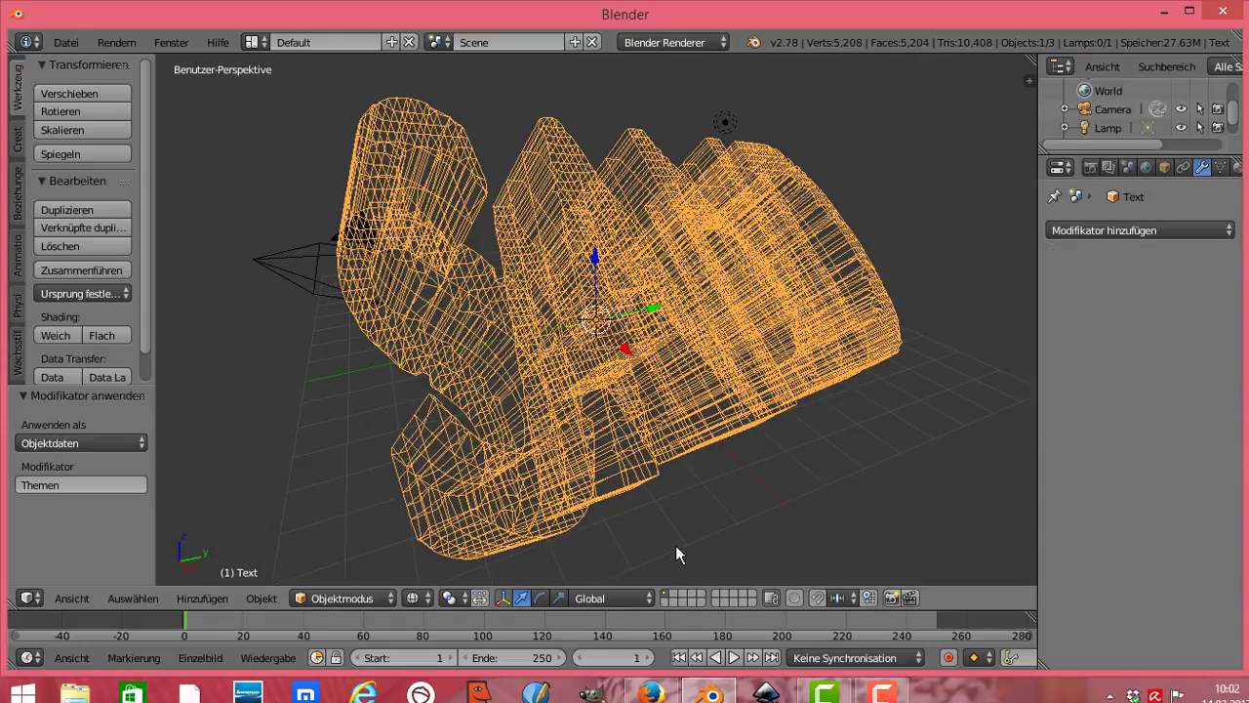
Show the viewport in Solid shading and smooth-shade the remeshed SAND text
left_click(413, 597)
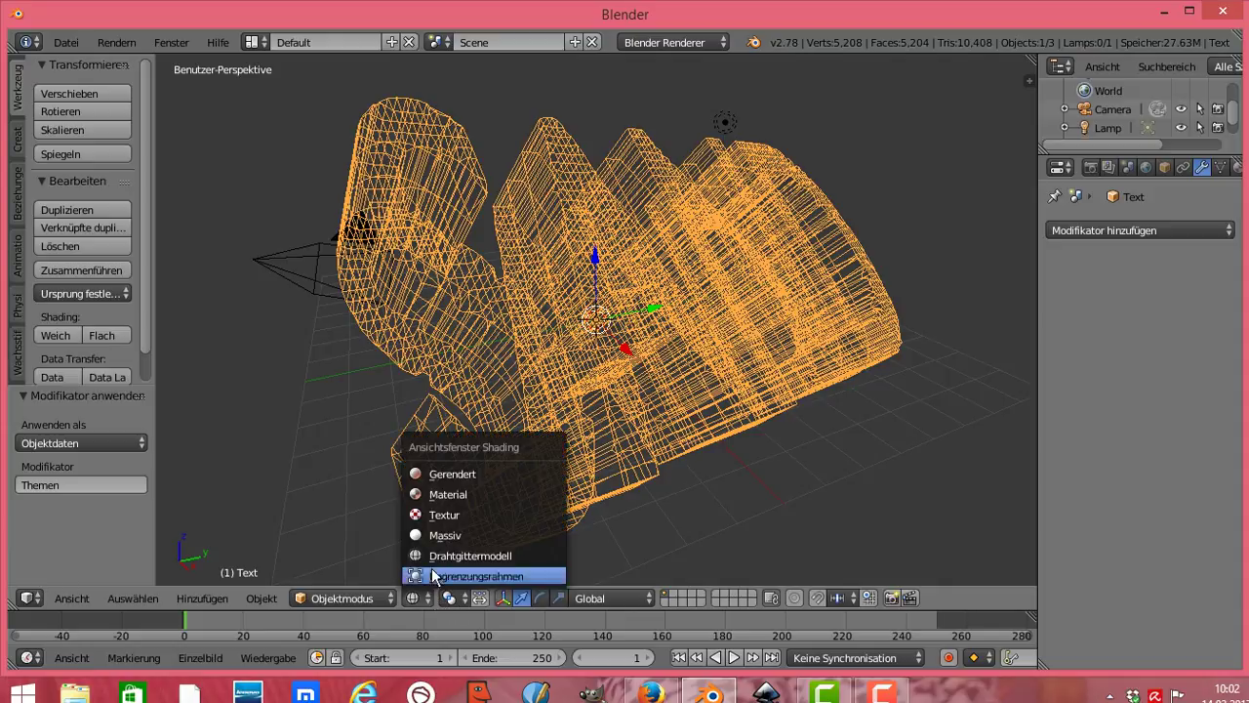
left_click(446, 535)
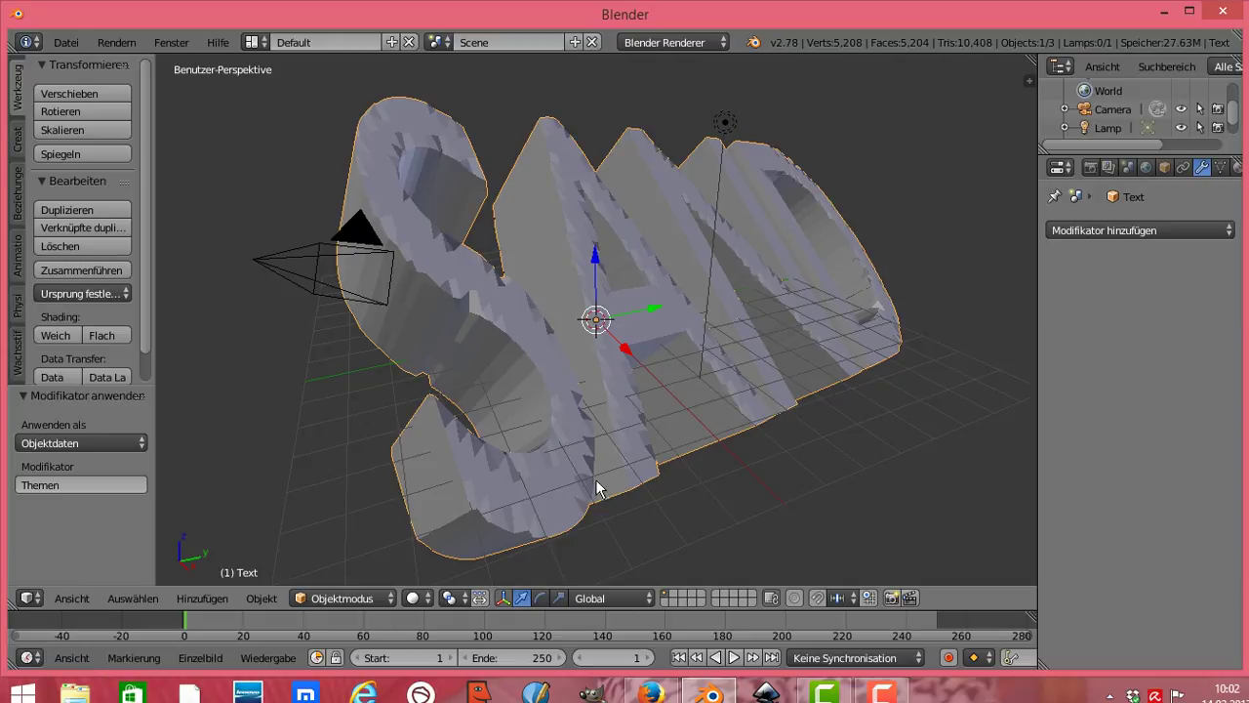
left_click(59, 335)
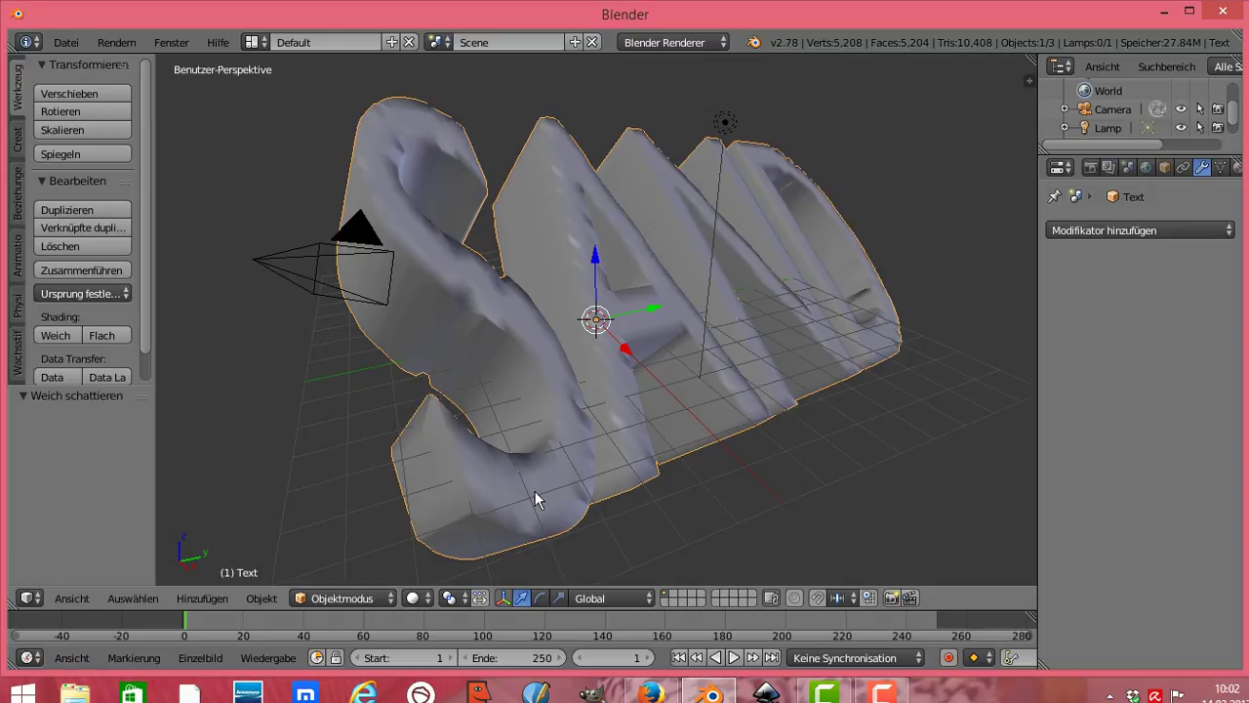
Enter Edit Mode, select the whole SAND mesh, and return to Object Mode
left_click(382, 599)
left_click(380, 555)
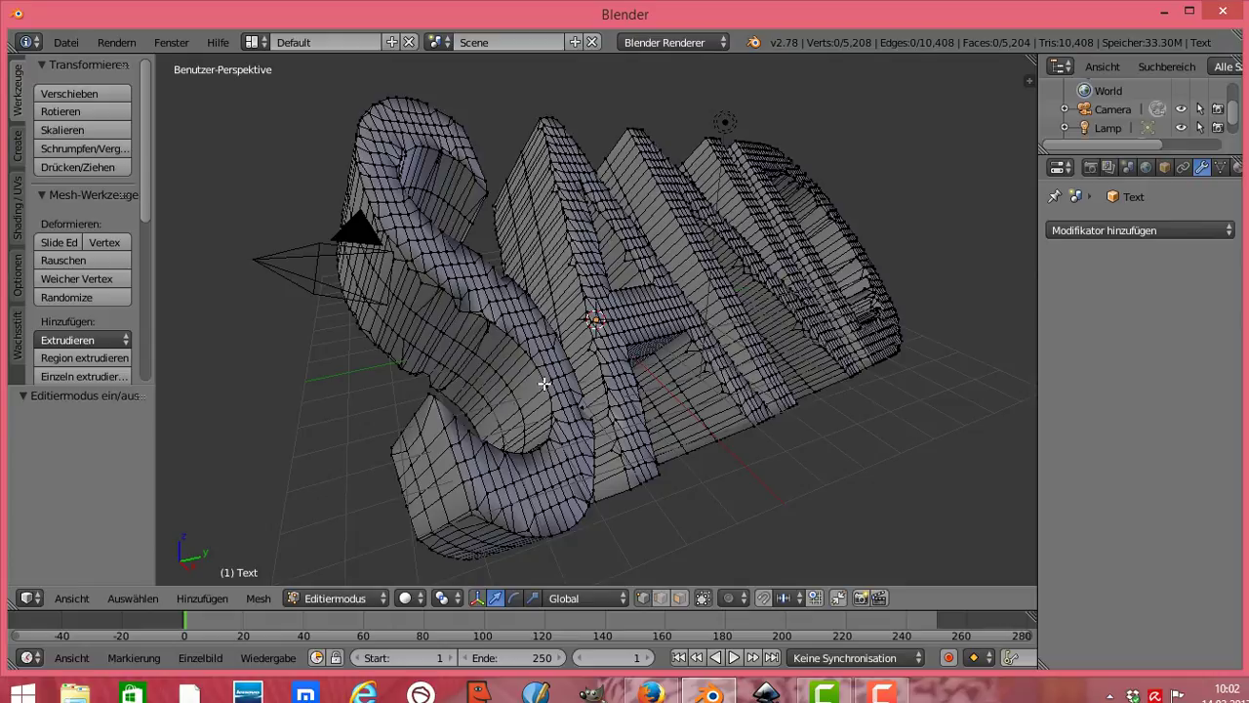
key("a")
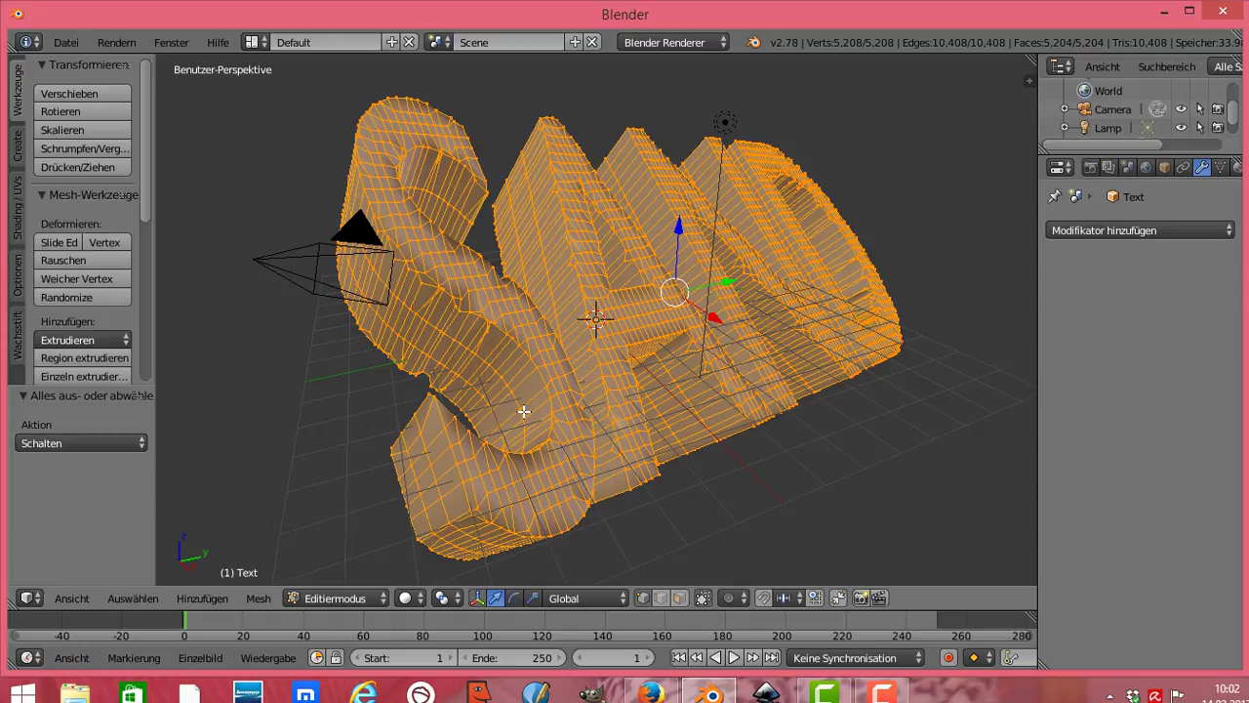
left_click(381, 597)
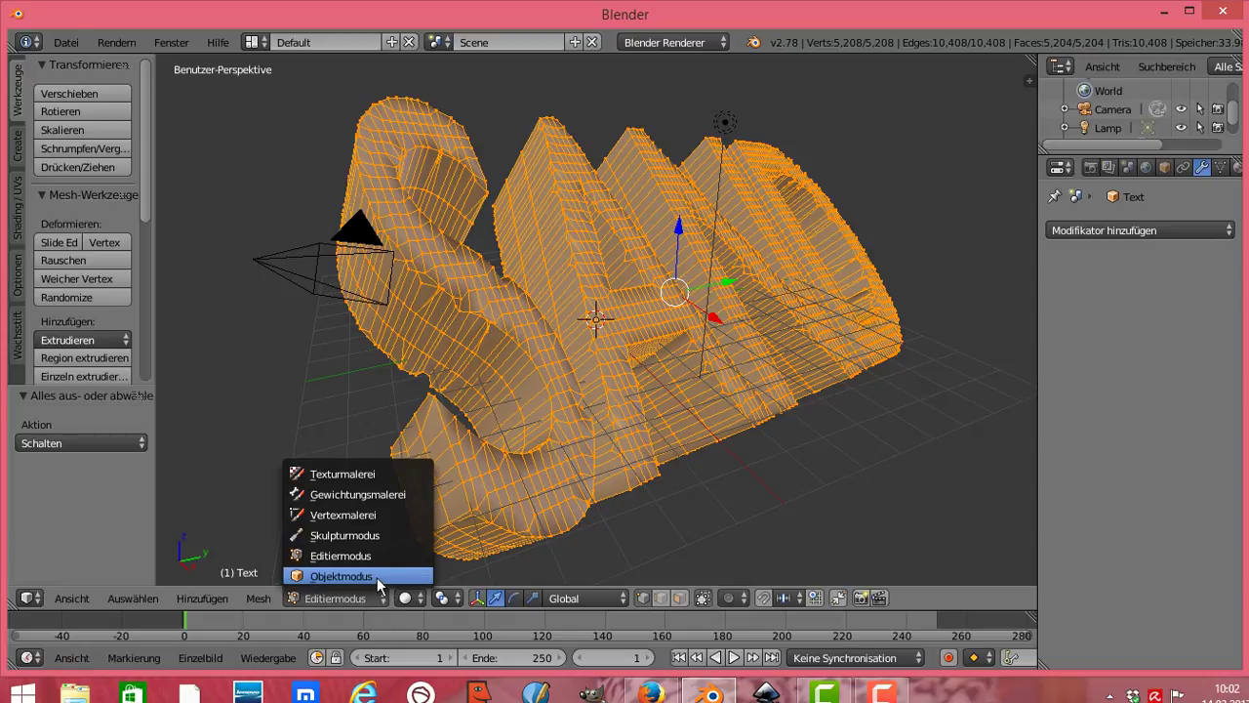
left_click(371, 575)
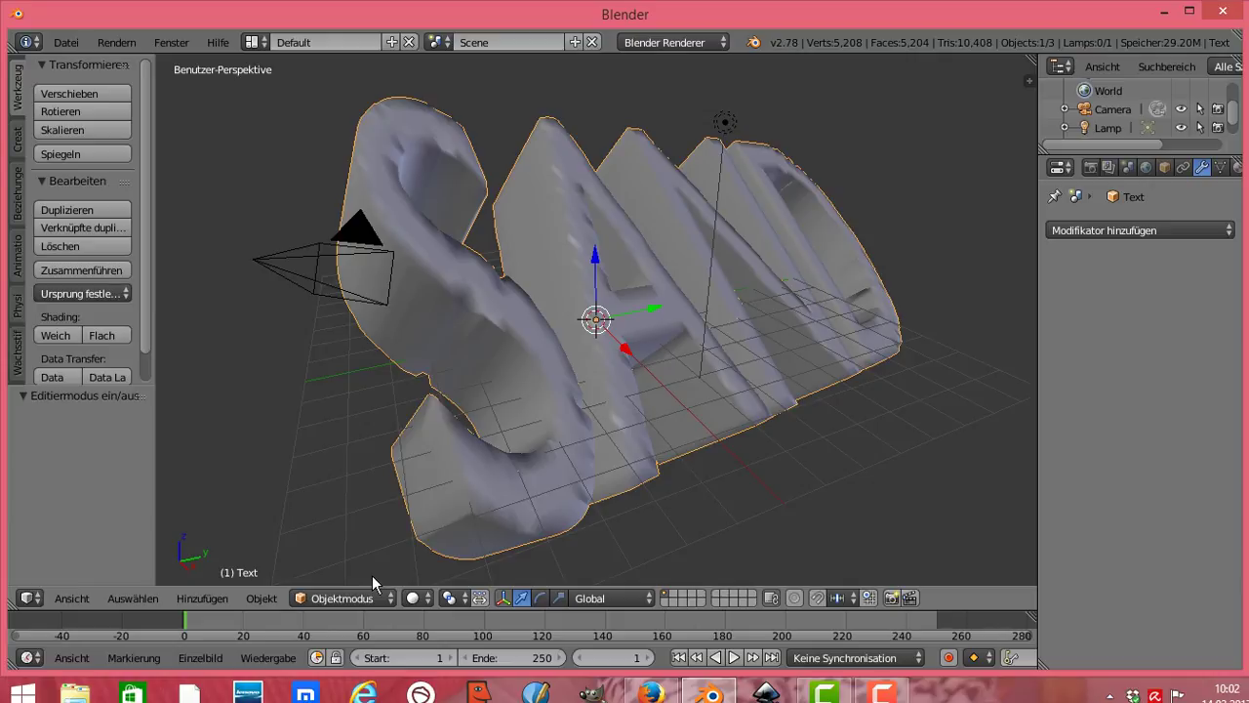
Place the 3D cursor on the grid beside the SAND text and add a plane there
left_click(720, 474)
left_click(215, 601)
mouse_move(230, 576)
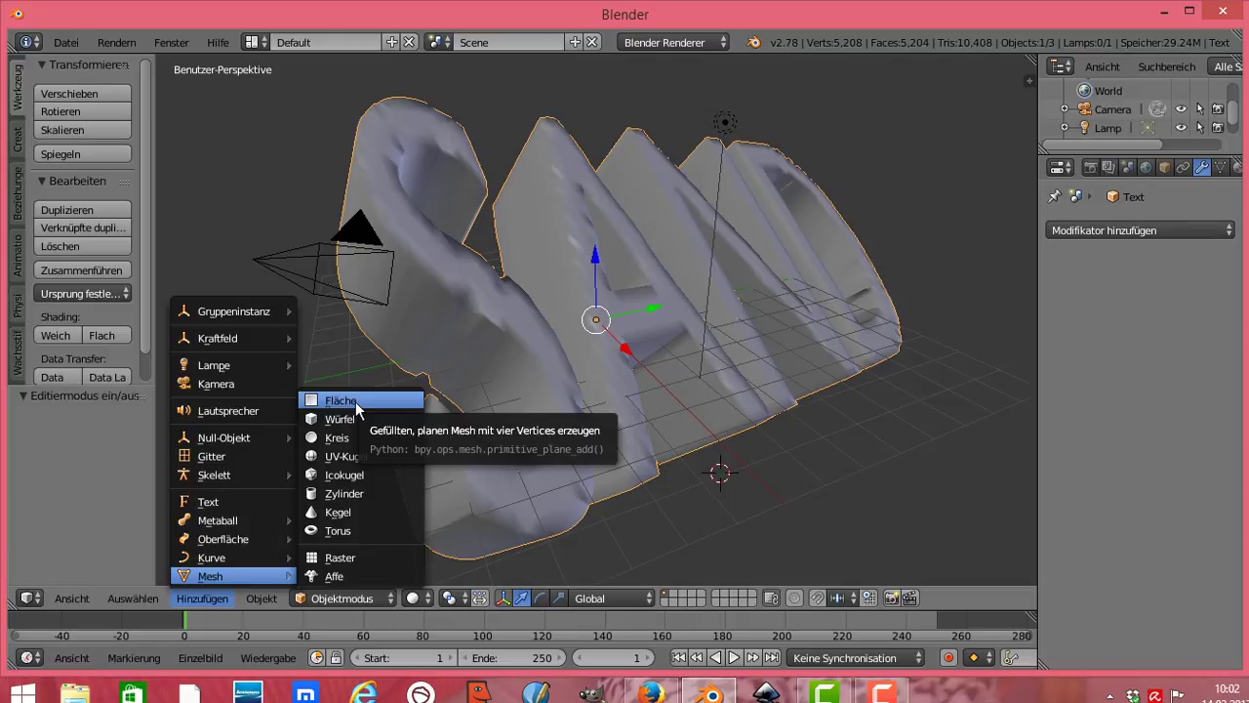
left_click(355, 401)
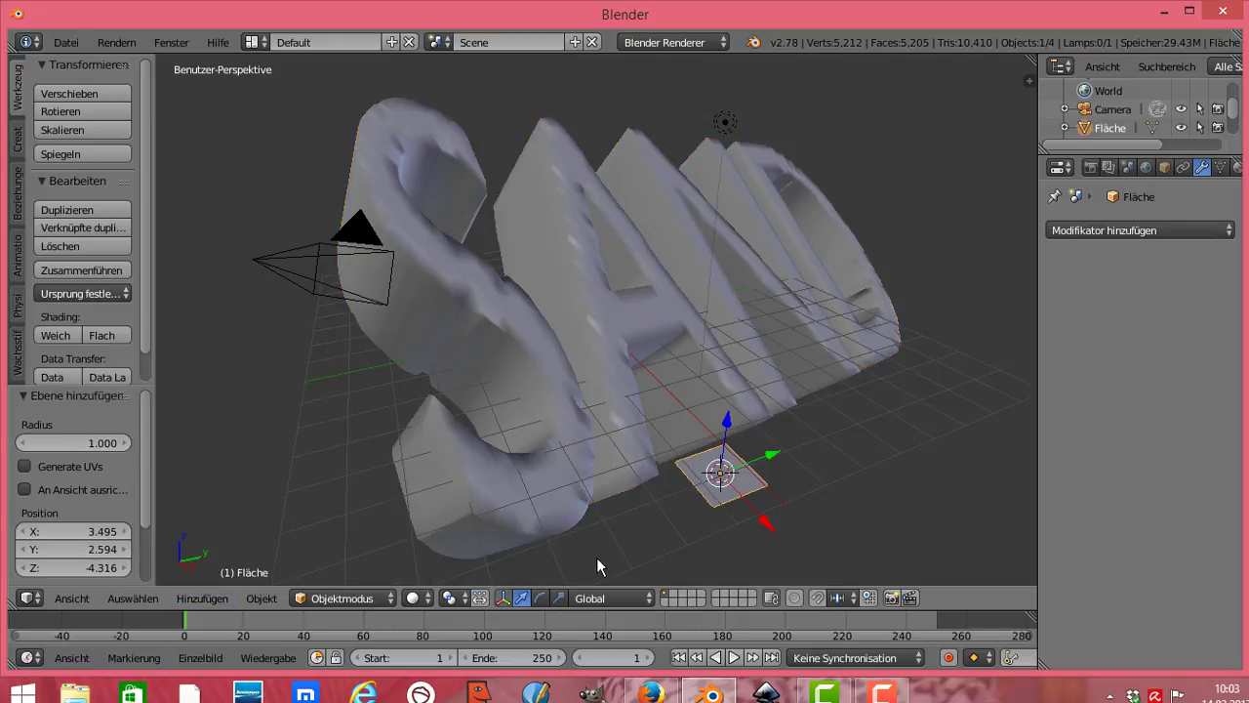
Stretch the plane along X and Y, then scale it uniformly by 3.974 into a wide ground sheet
left_click(561, 601)
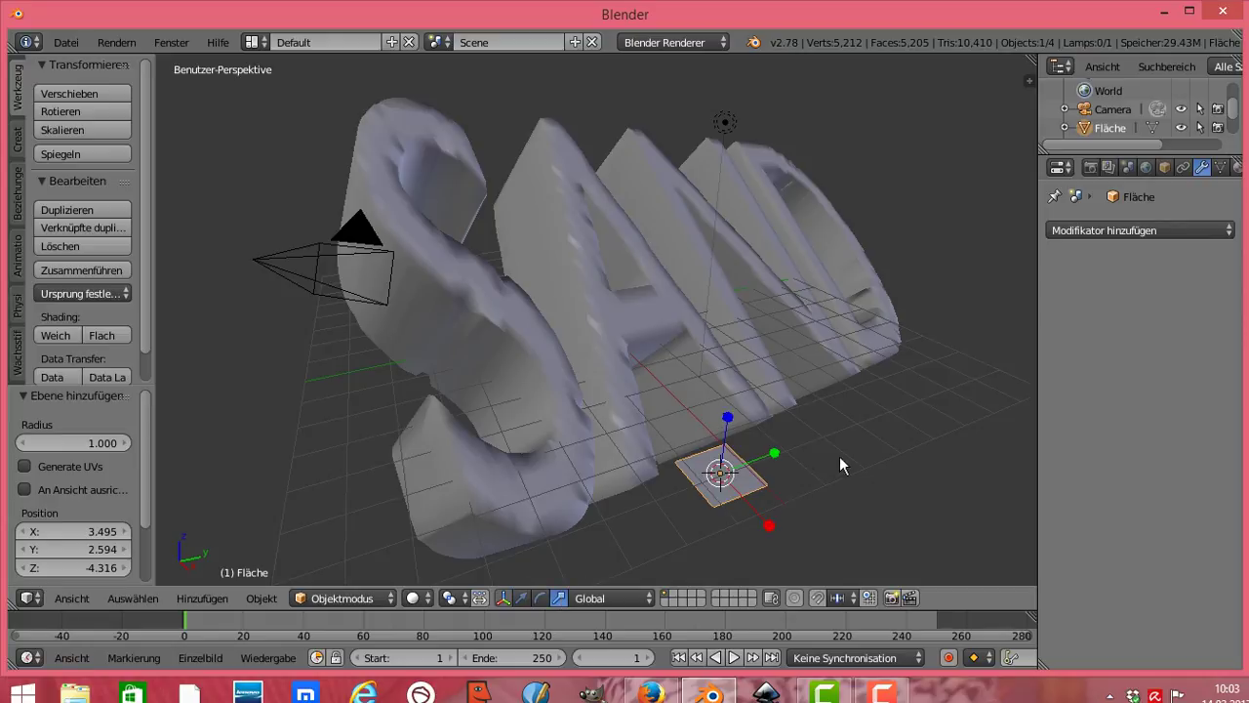
left_click_drag(780, 459, 439, 538)
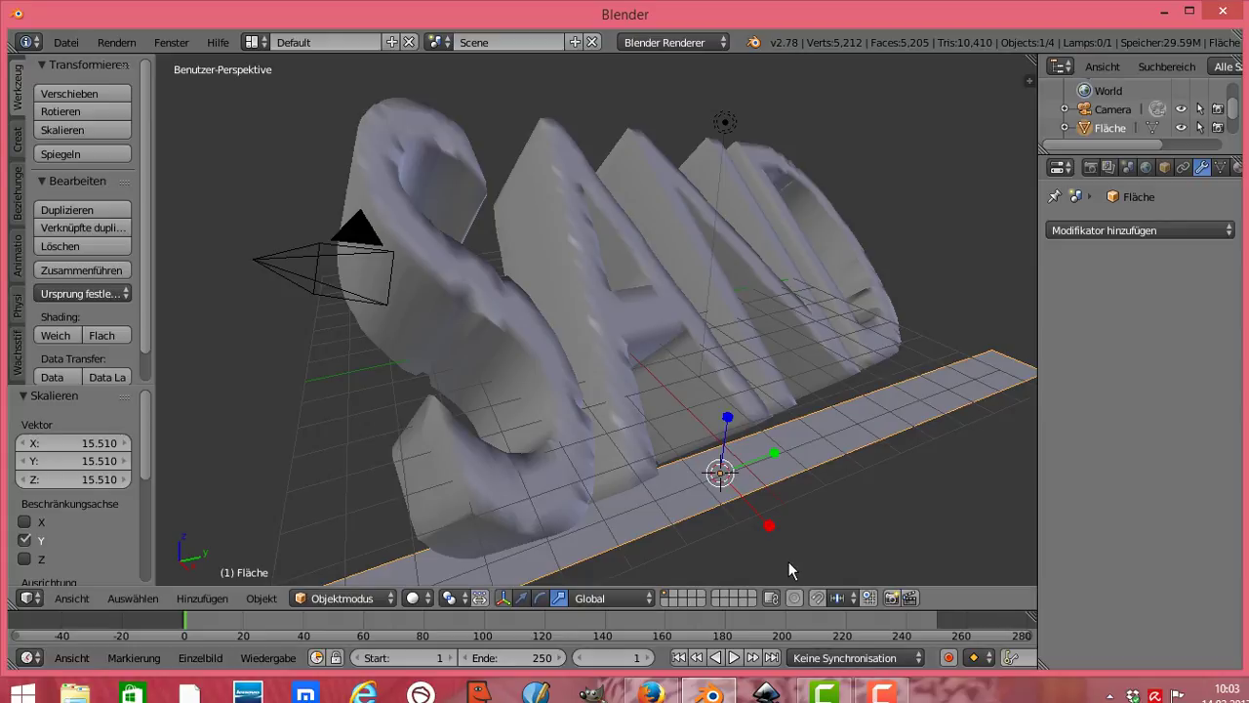
left_click_drag(769, 517, 223, 495)
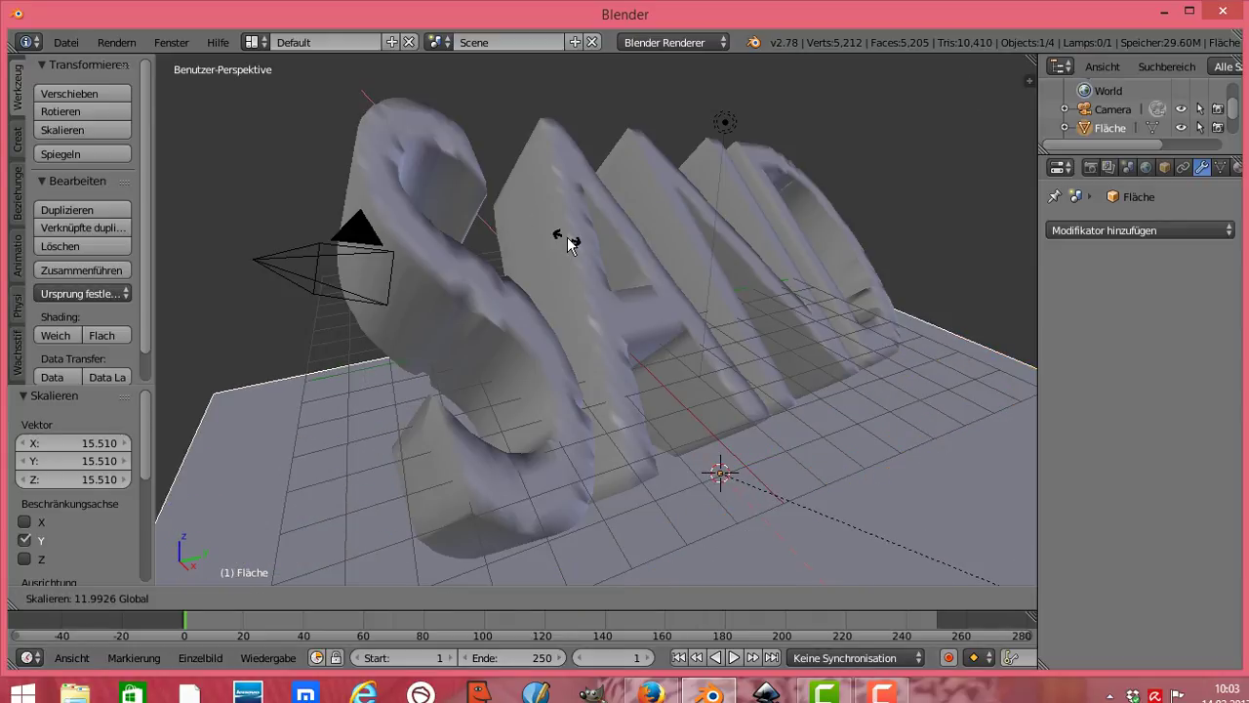
left_click_drag(223, 496, 976, 440)
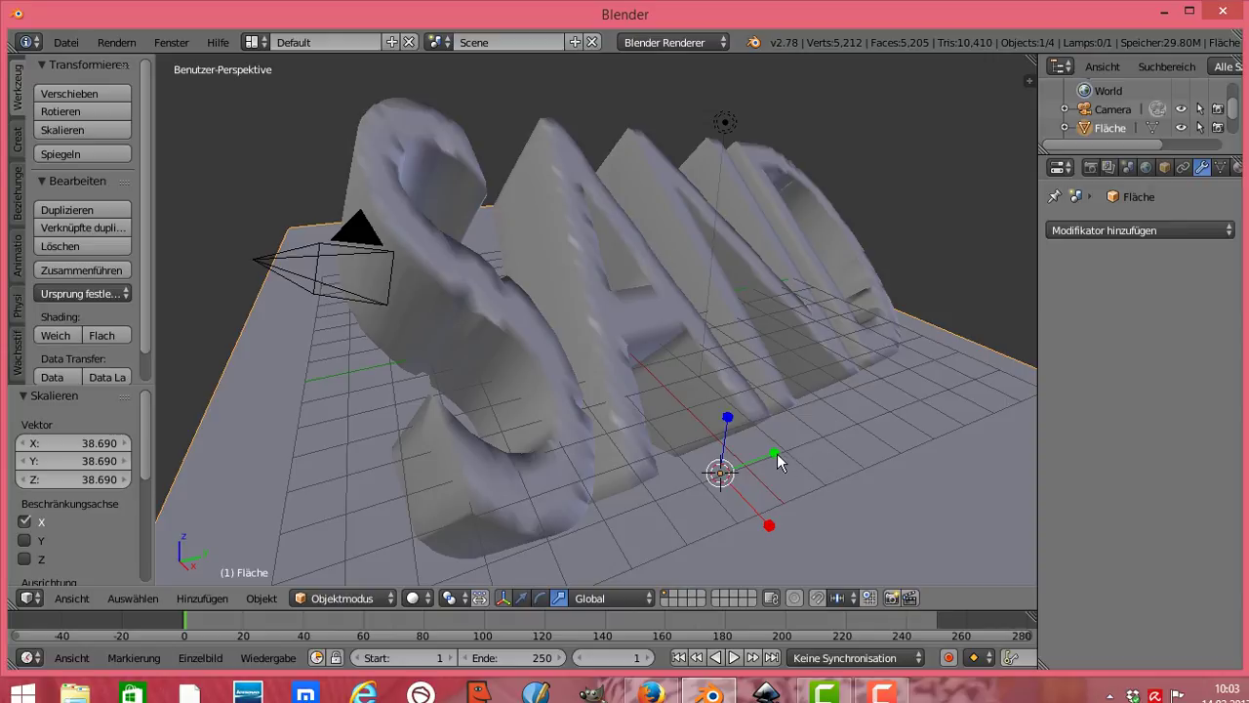
left_click_drag(777, 453, 1031, 211)
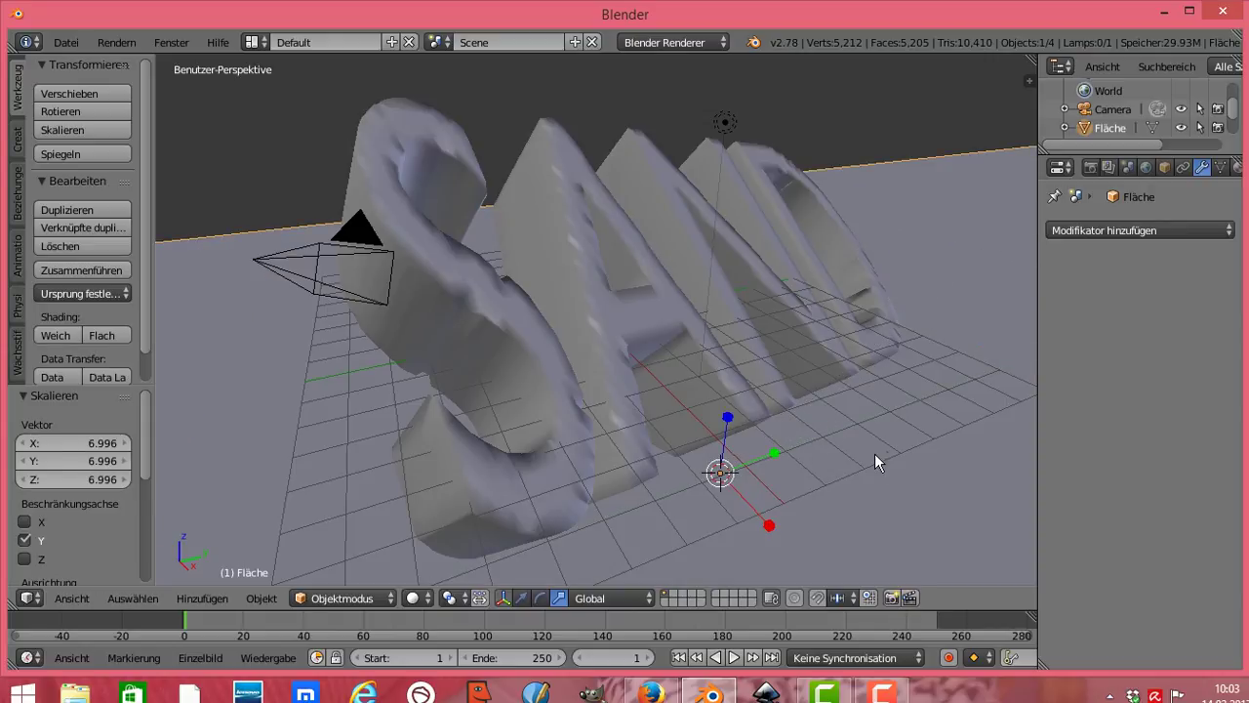
mouse_move(781, 527)
left_mouse_down()
mouse_move(308, 234)
mouse_move(706, 479)
left_mouse_up()
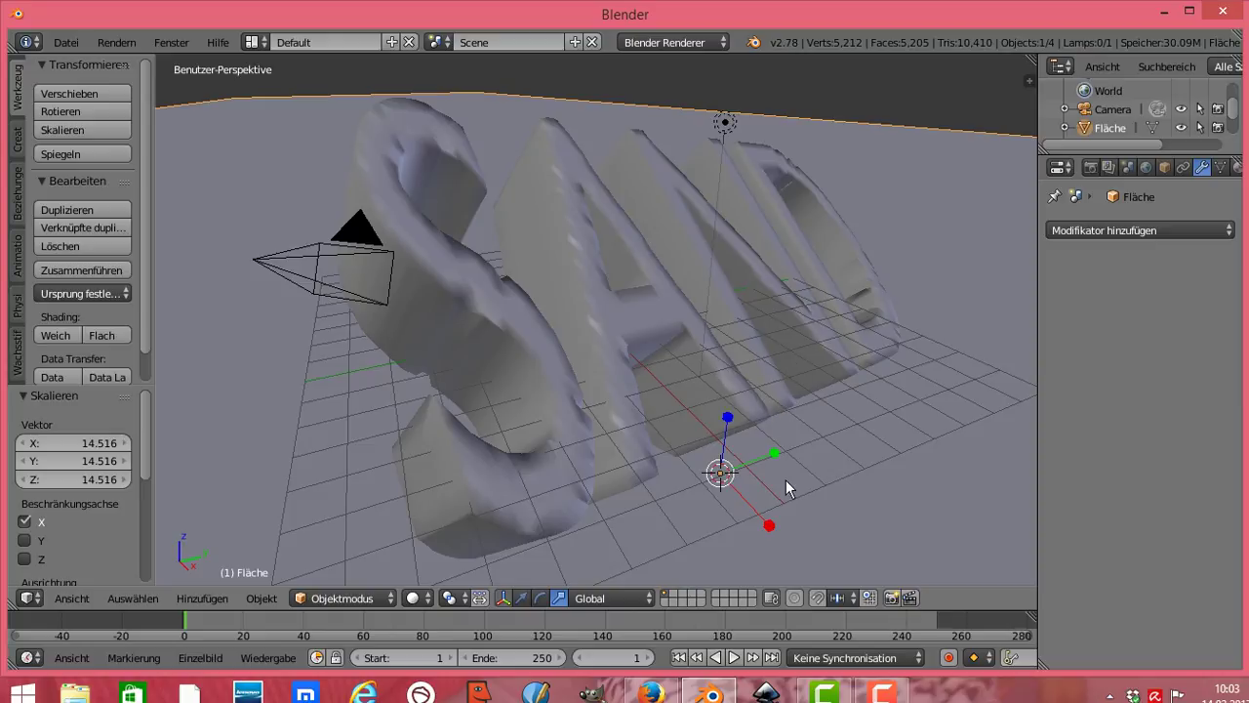
key("s")
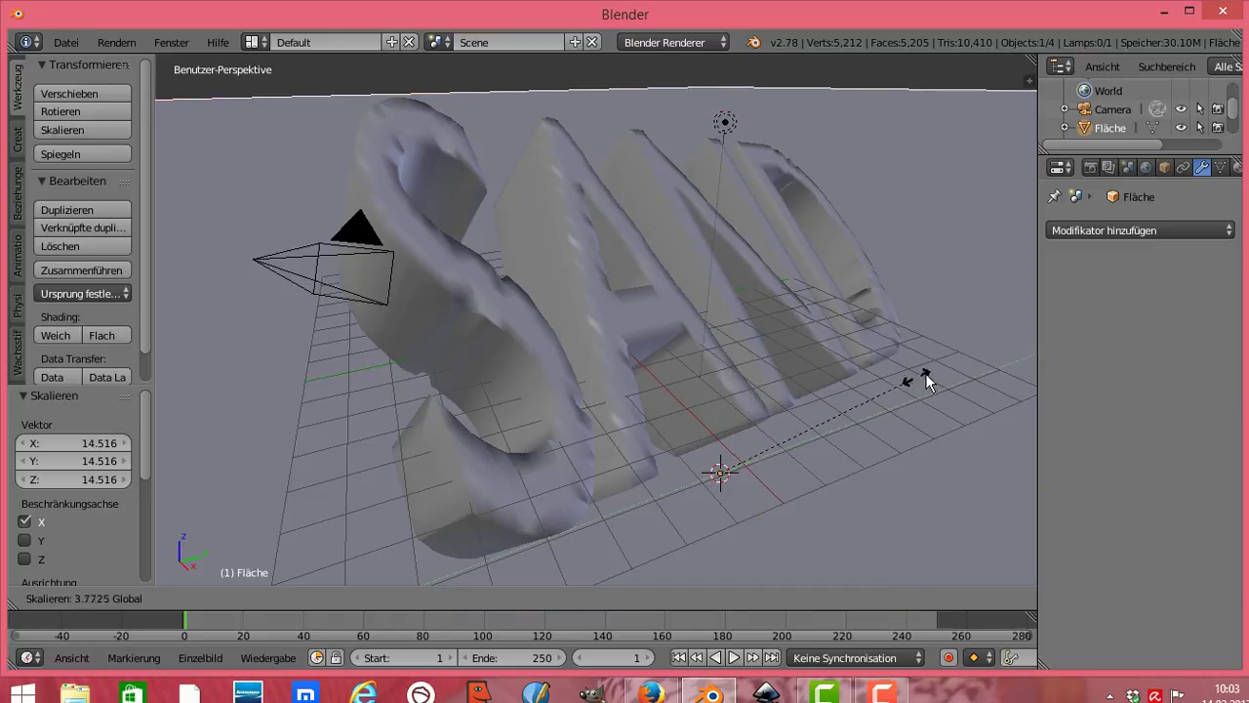
left_click(927, 377)
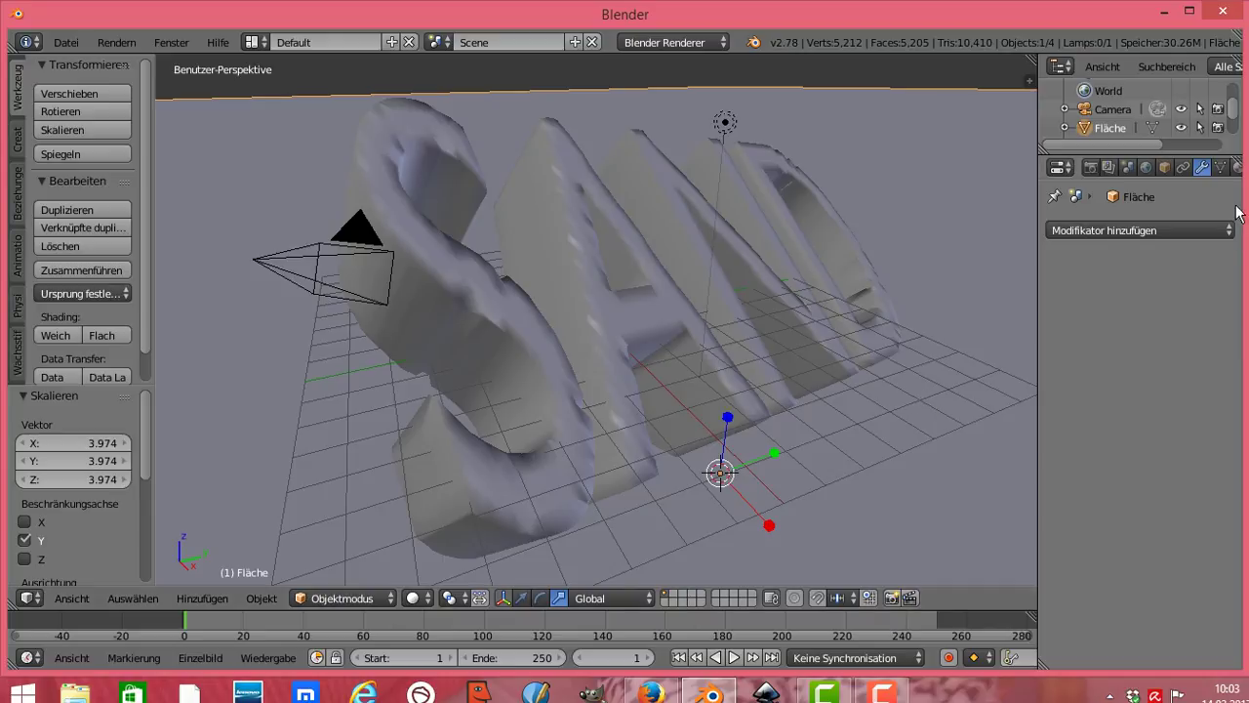
Switch the render engine to Cycles from the plane's material settings
left_click(1237, 168)
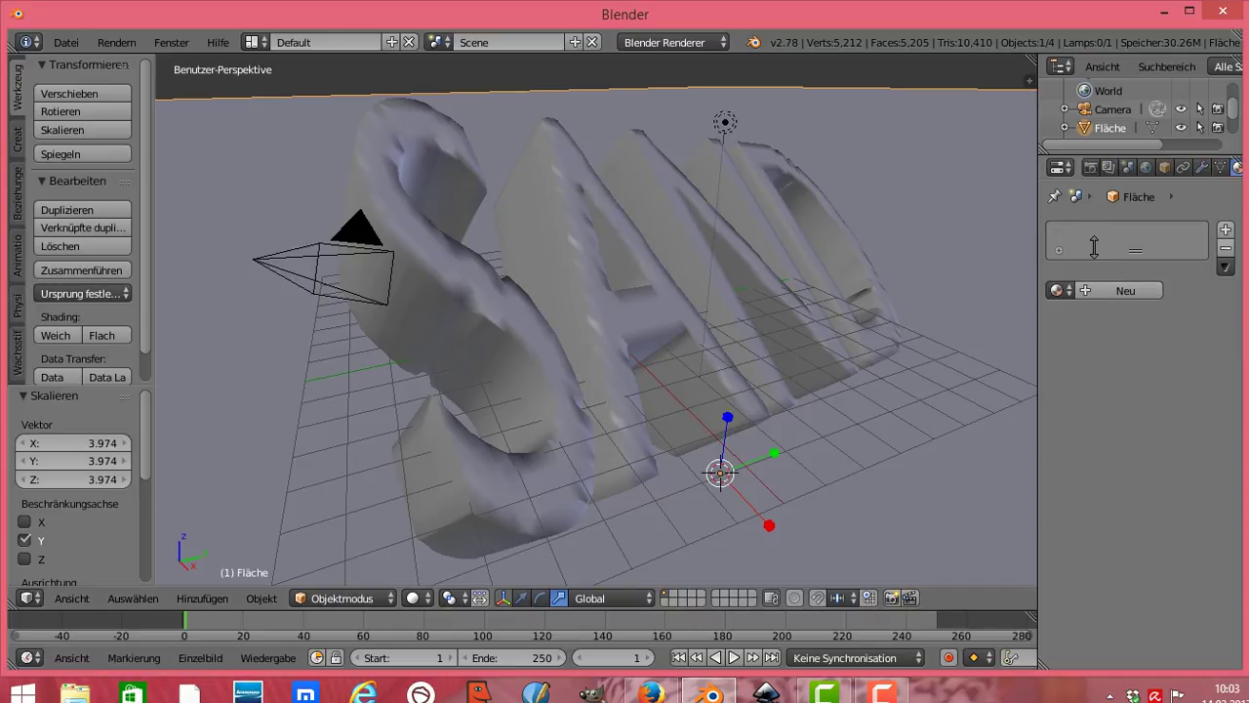
left_click(724, 42)
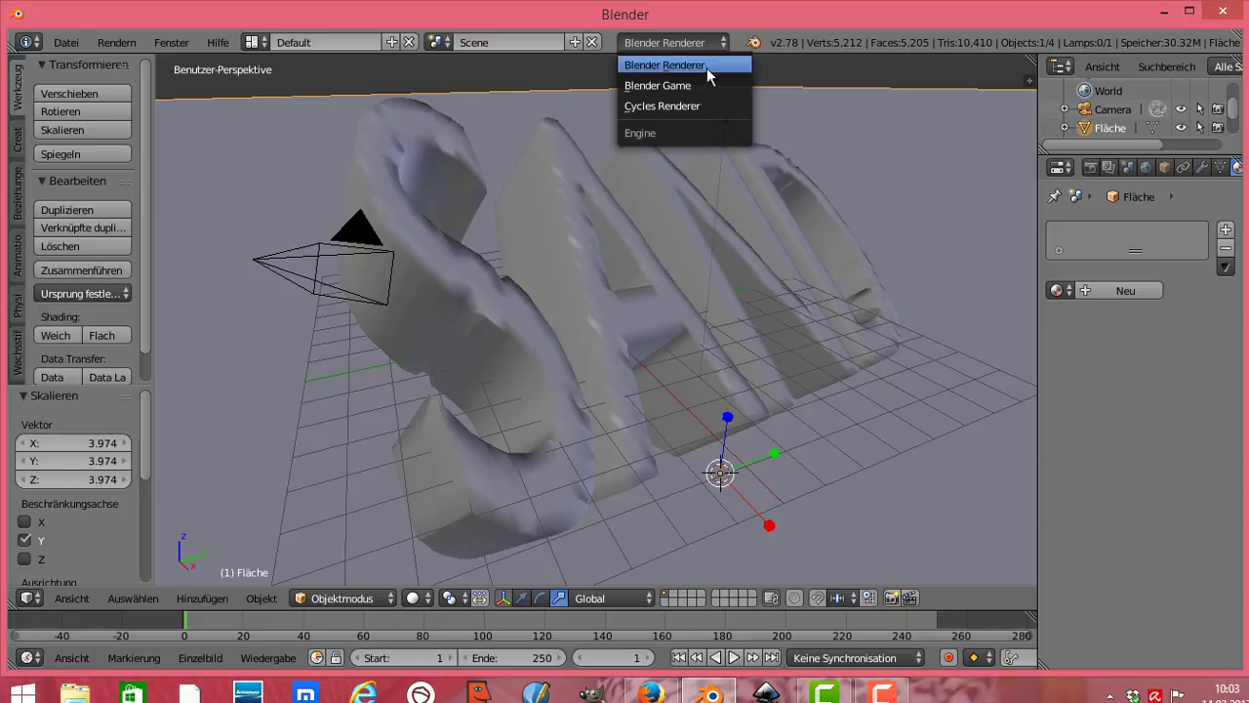
left_click(691, 103)
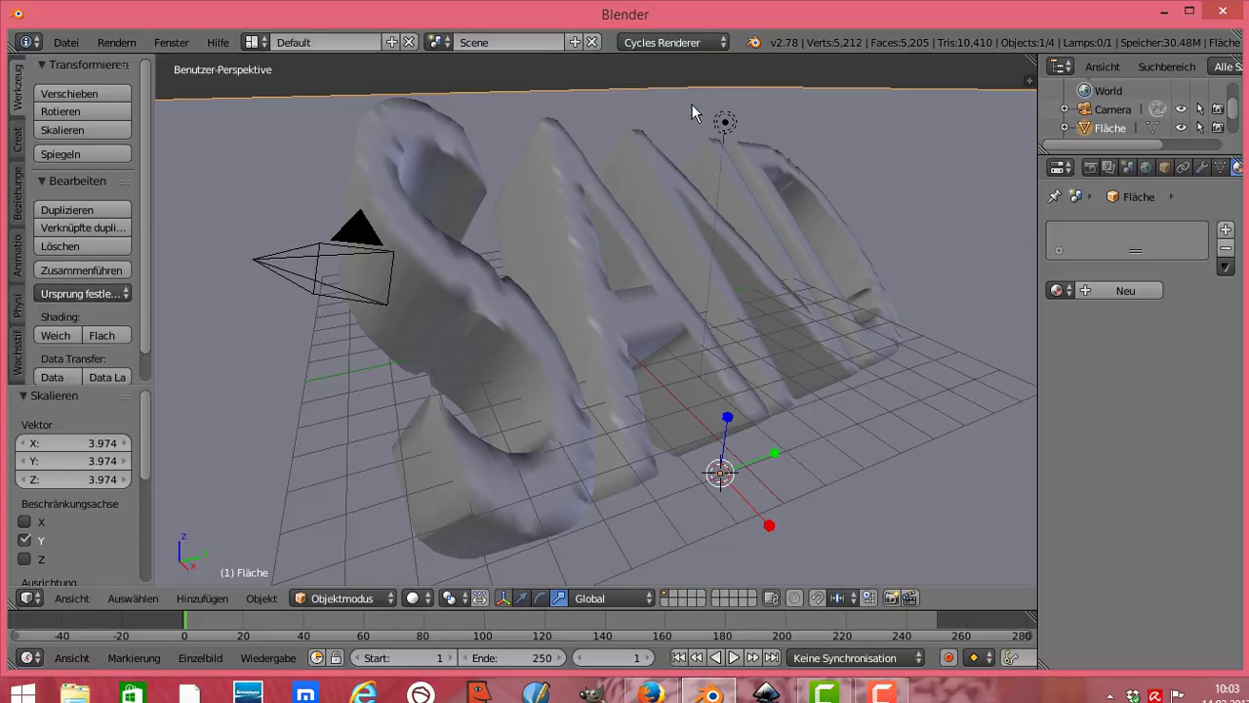
Give the plane a new material, Material.001, with a nearly black colour (0.003)
left_click(1127, 293)
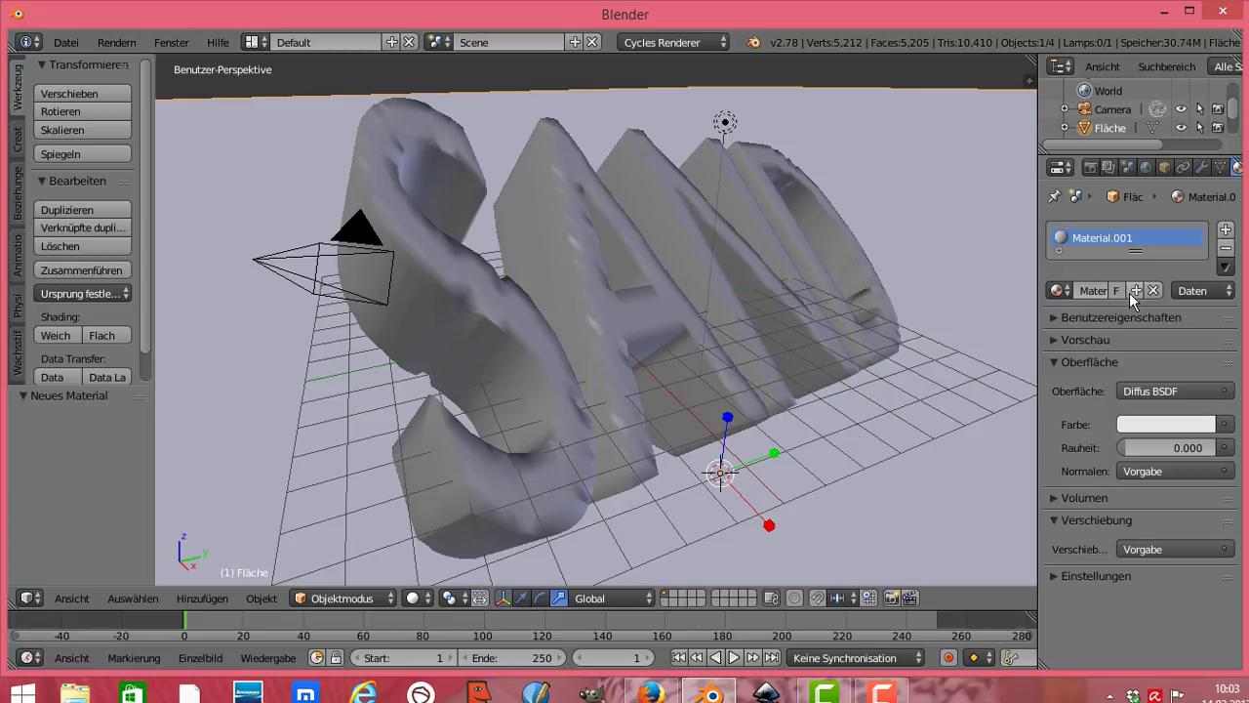
left_click(1153, 425)
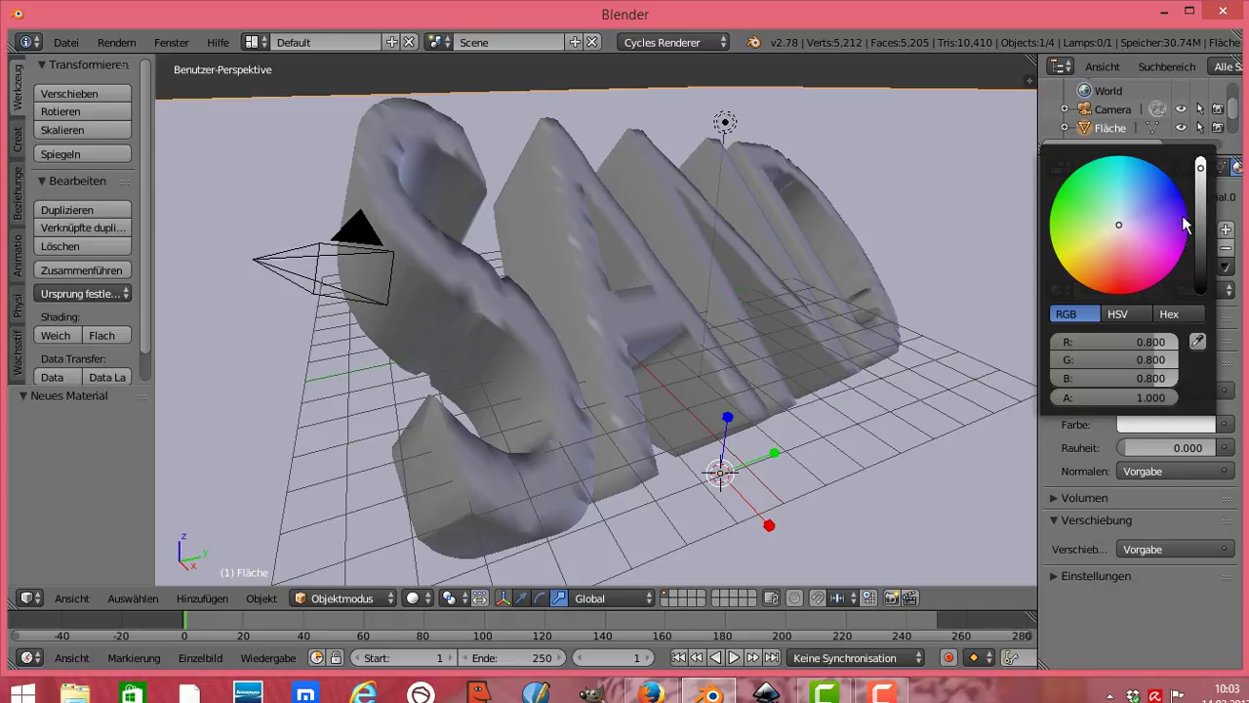
left_click_drag(1202, 166, 1200, 291)
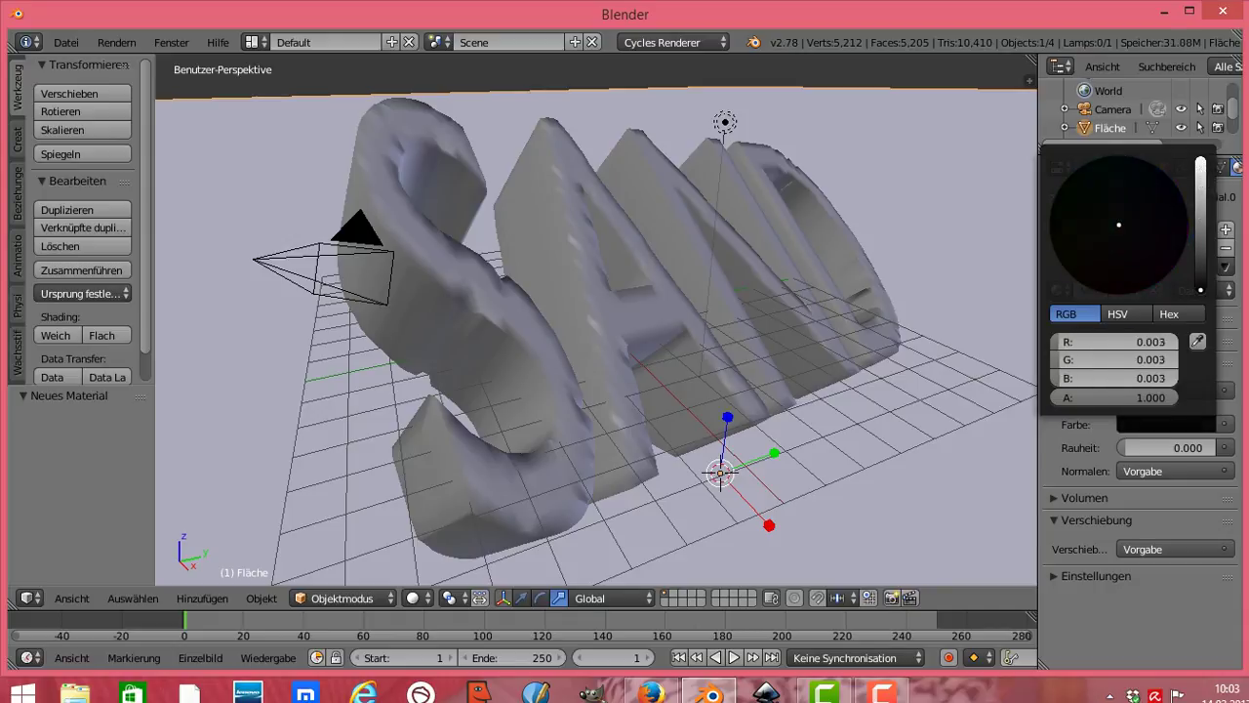
left_click_drag(1200, 291, 1200, 264)
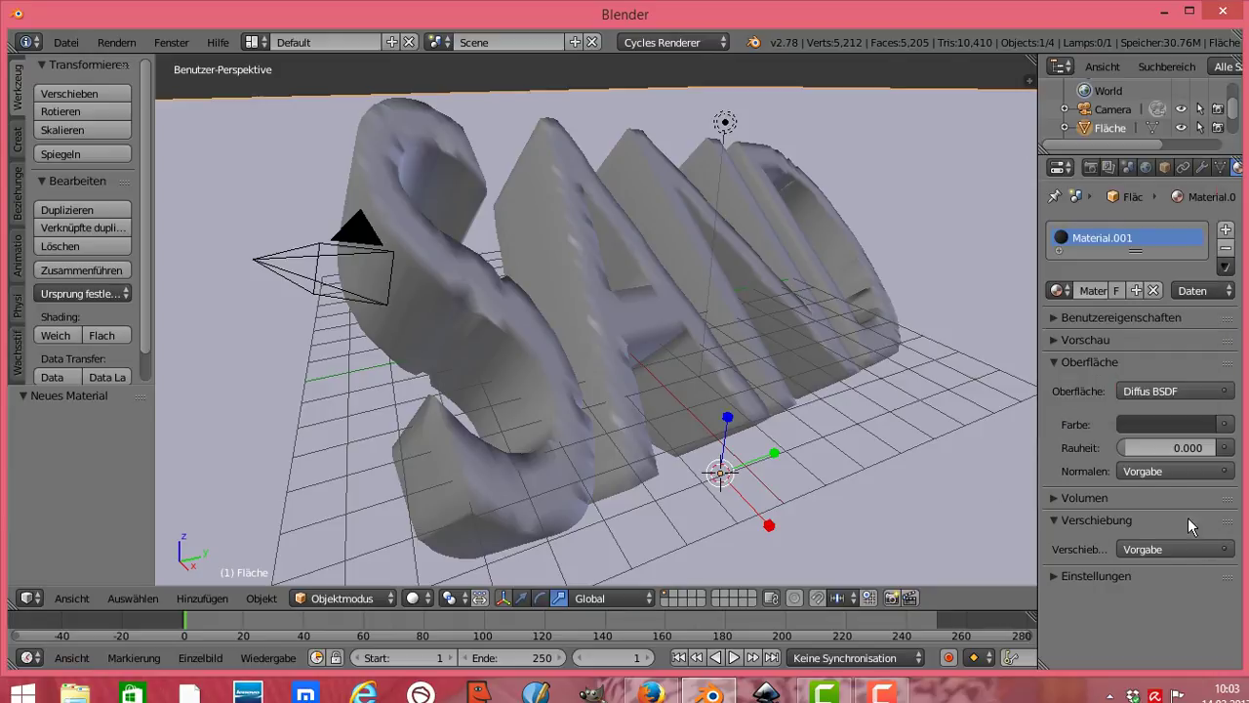
left_click(429, 598)
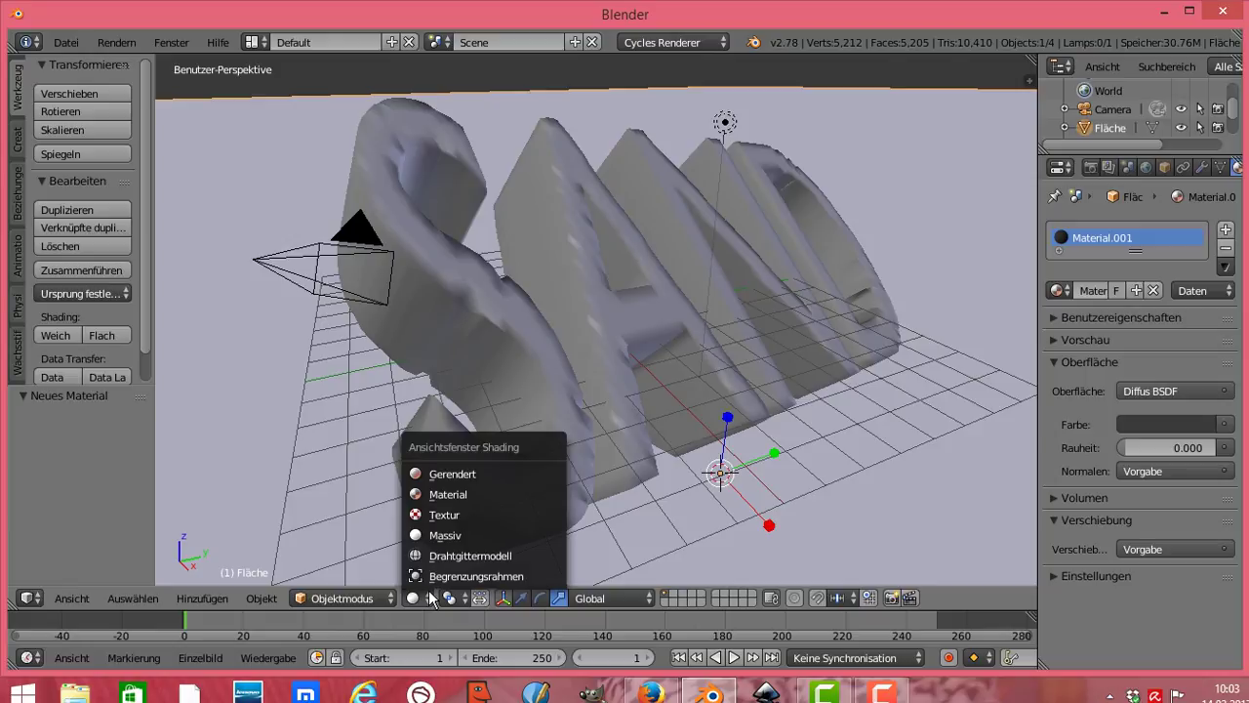
Switch to Rendered shading and recolour Material.001 to bright cyan (0.052/1.000/1.000)
left_click(462, 474)
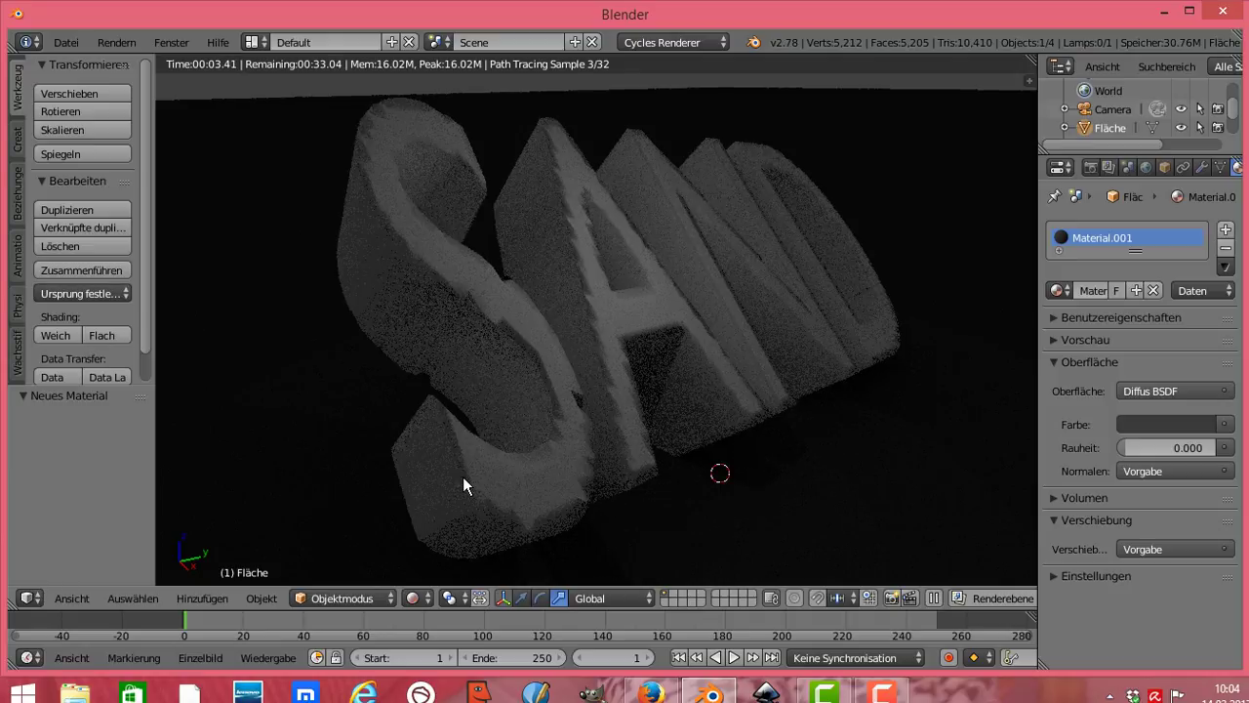
left_click(1164, 423)
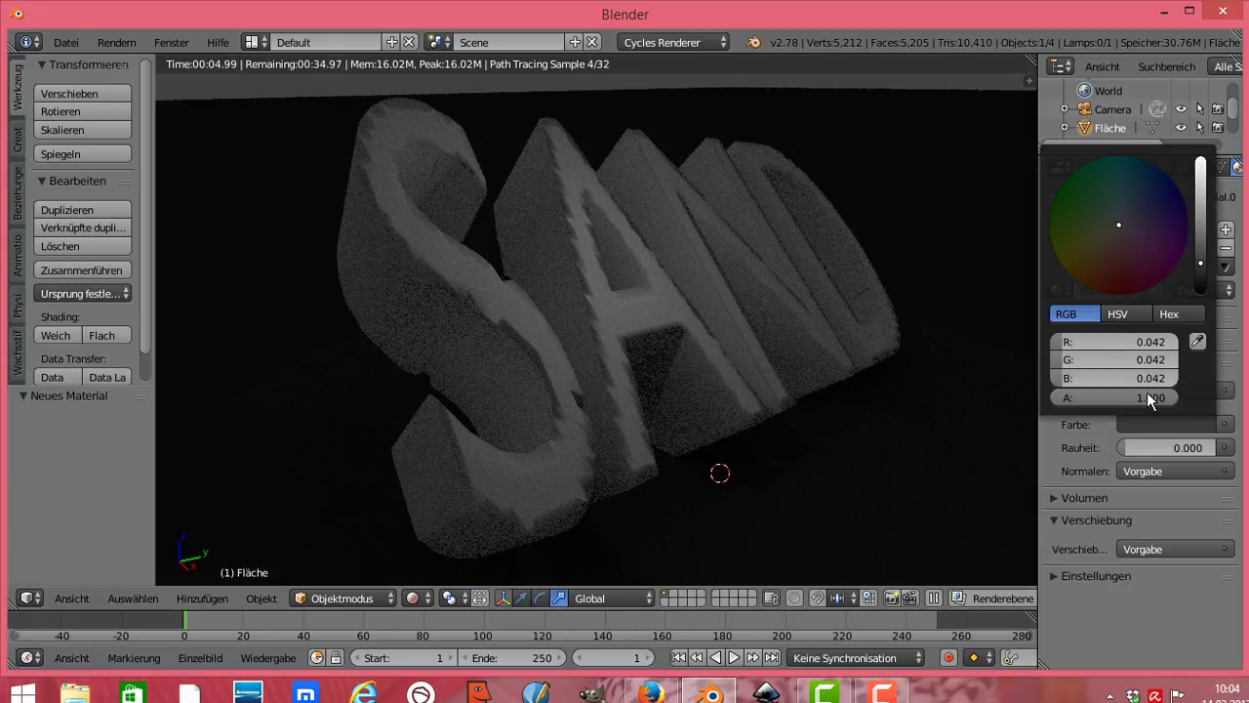
left_click_drag(1198, 265, 1200, 210)
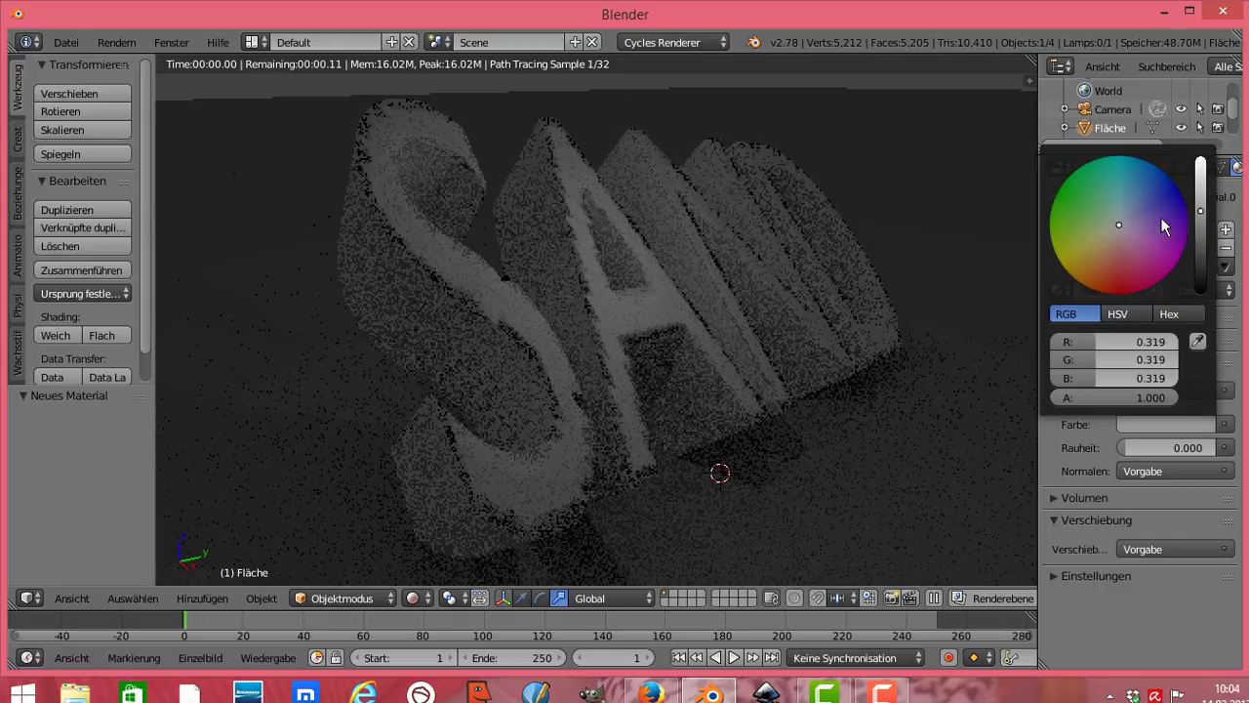
left_click(1161, 220)
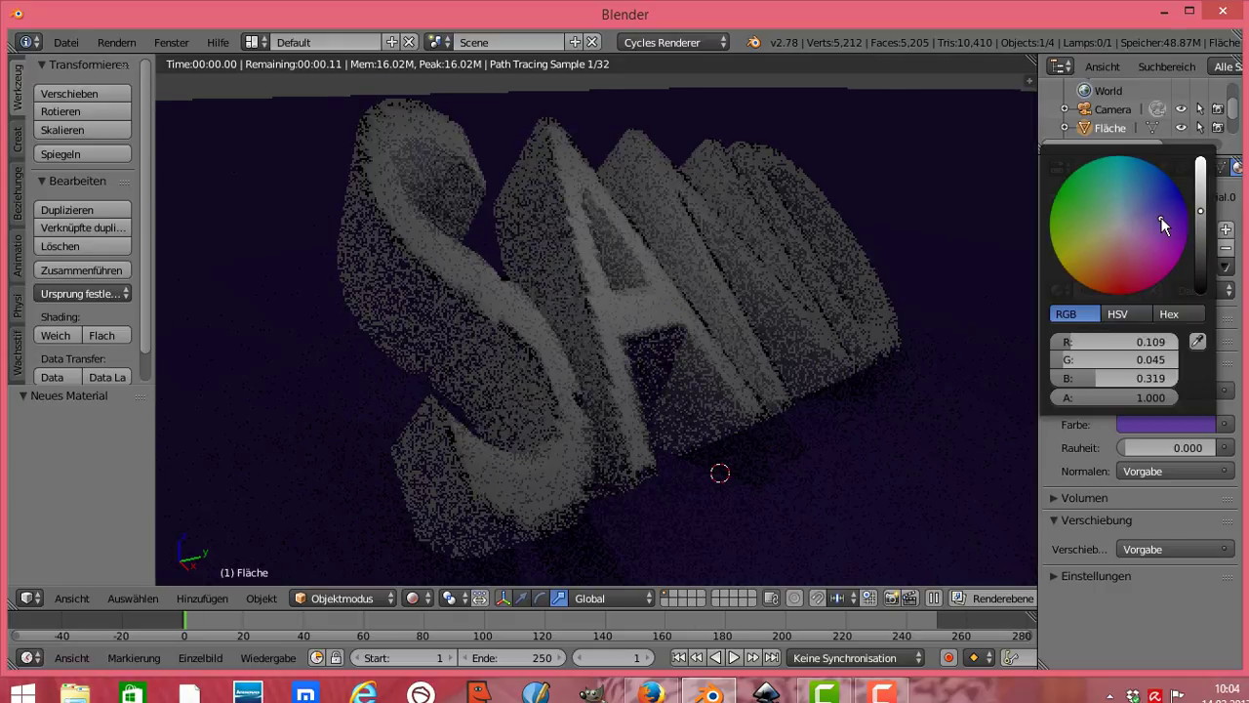
left_click(1110, 281)
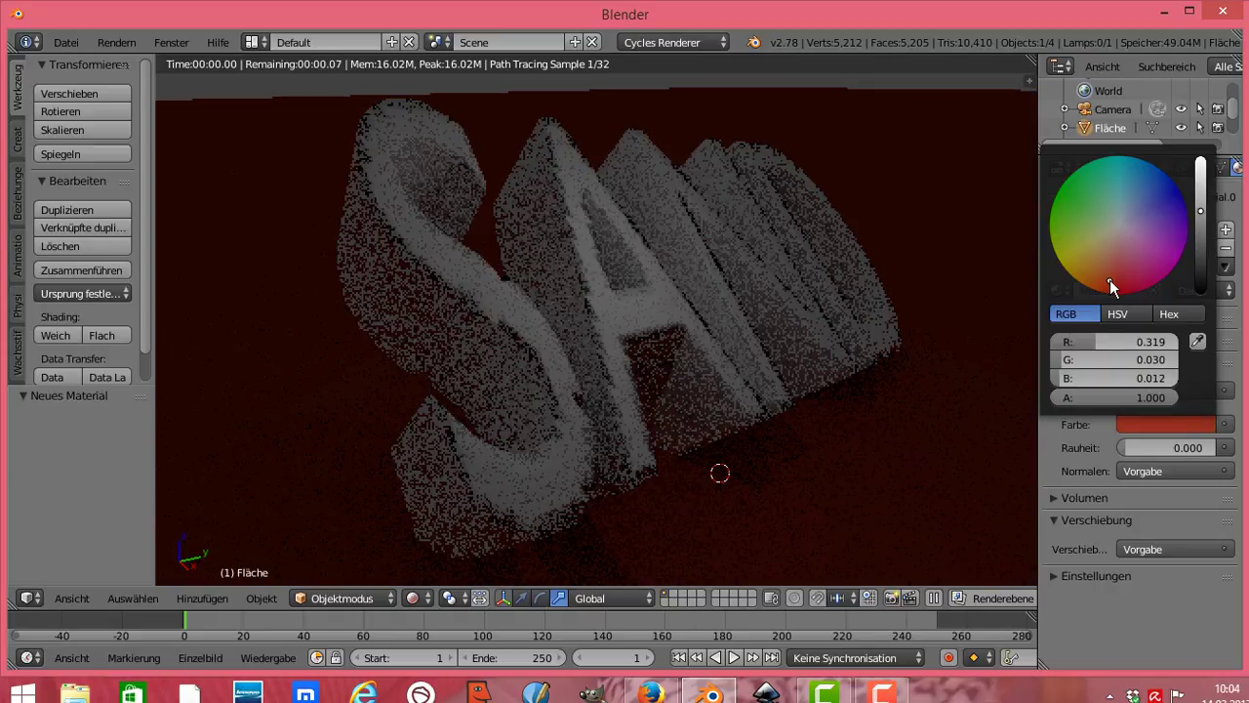
left_click(1077, 184)
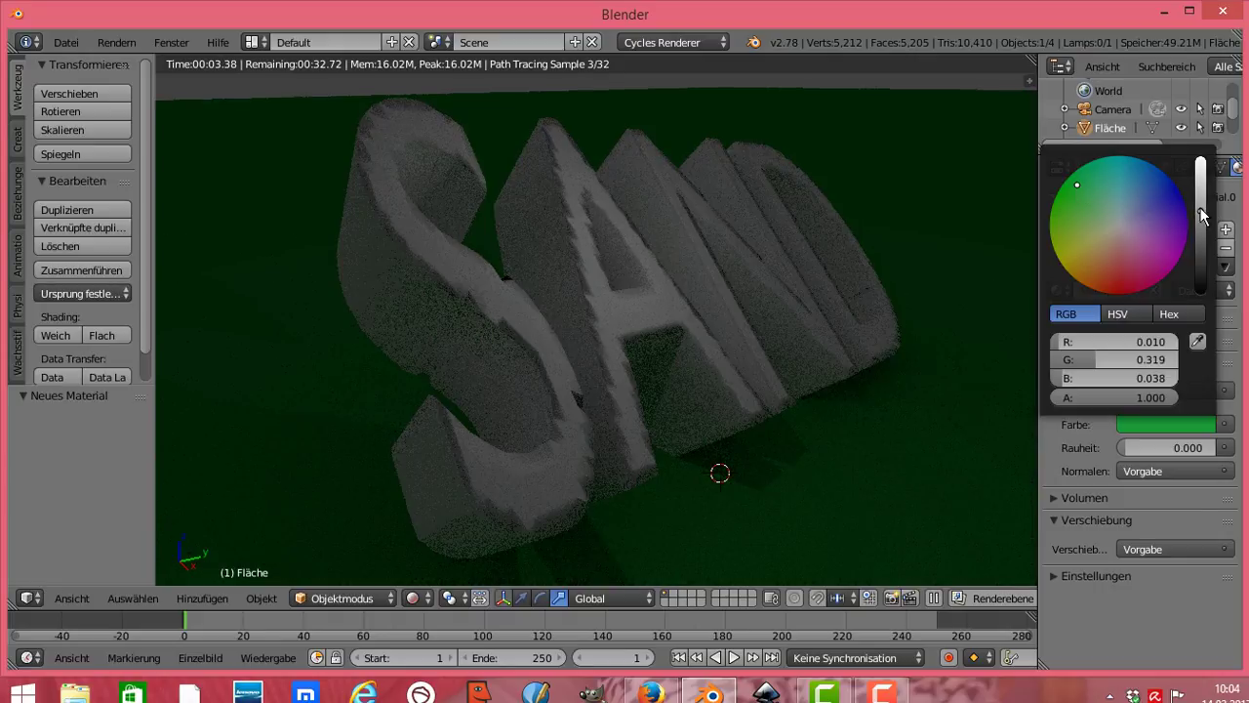
left_click_drag(1199, 207, 1199, 161)
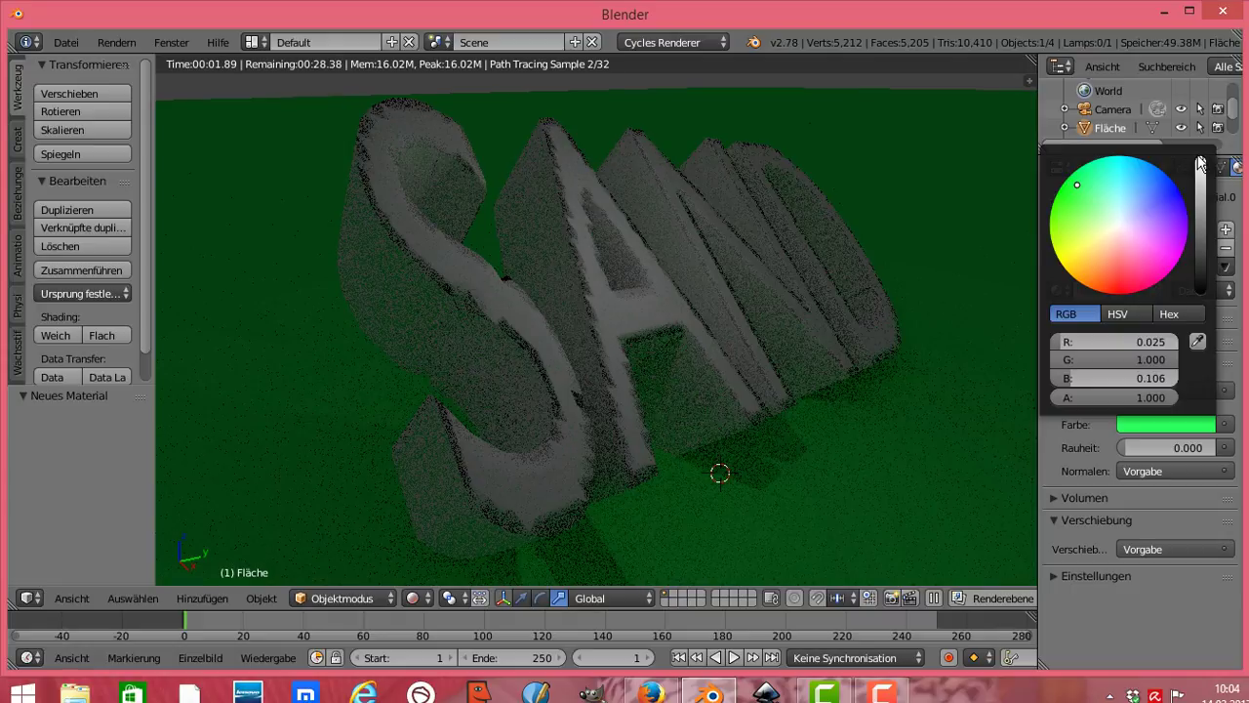
left_click(1120, 174)
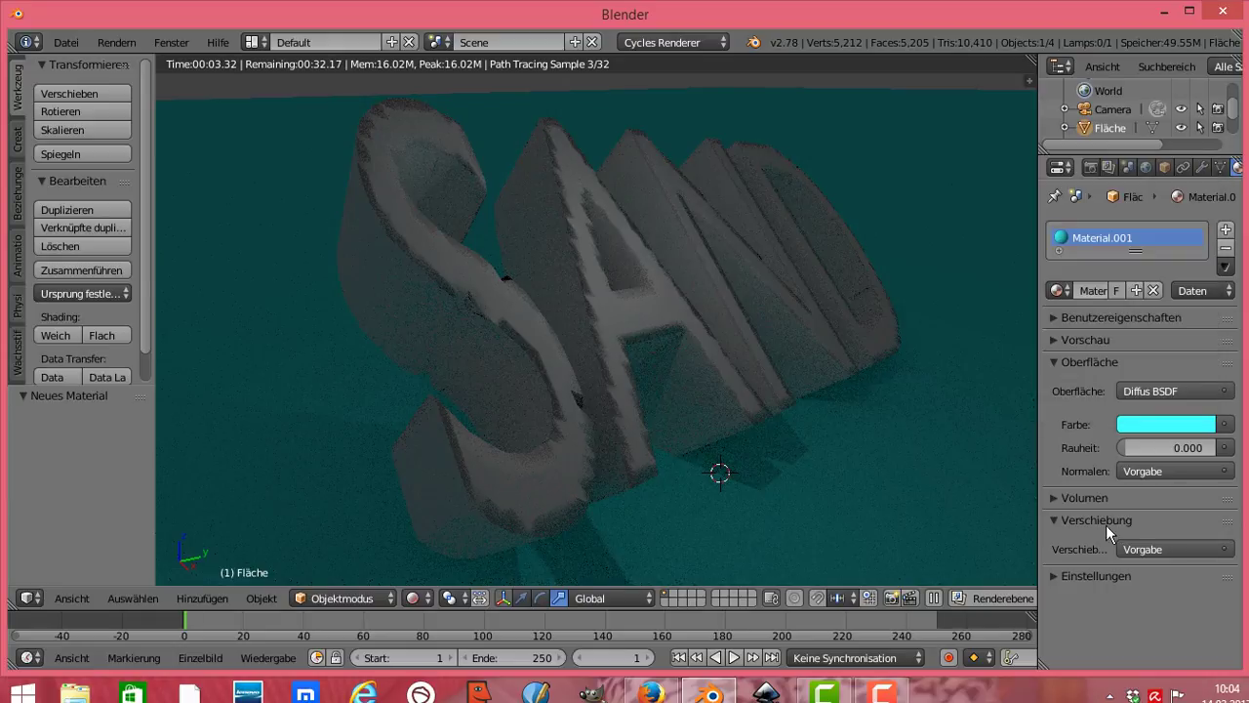
Raise the World background colour to near-white (0.955)
left_click(1143, 167)
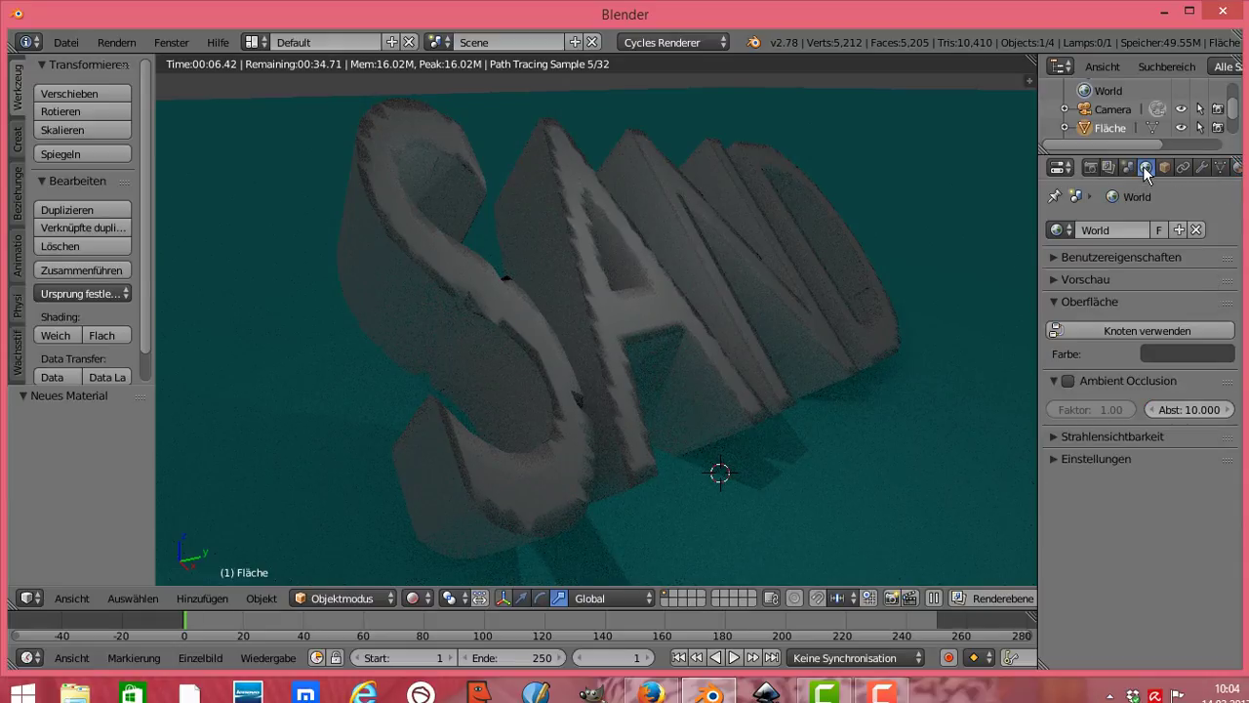
left_click(1175, 349)
left_click_drag(1222, 216, 1217, 113)
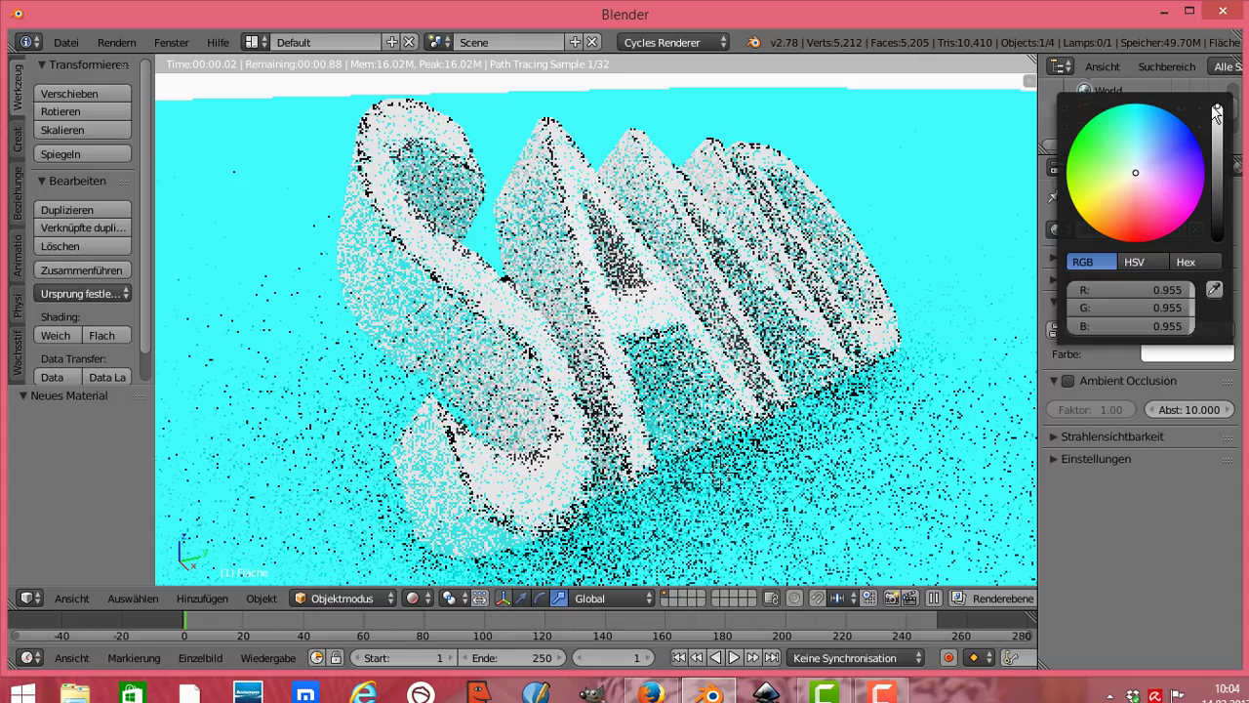